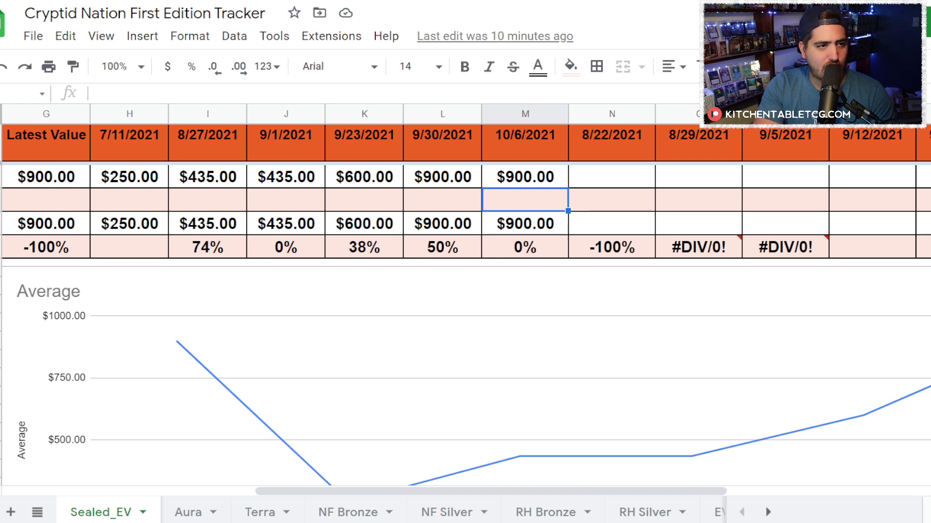
Examine the Average chart on the Sealed_EV sheet and compare the 9/30/2021 and 10/6/2021 sealed values.
scroll(465, 320, down, 3)
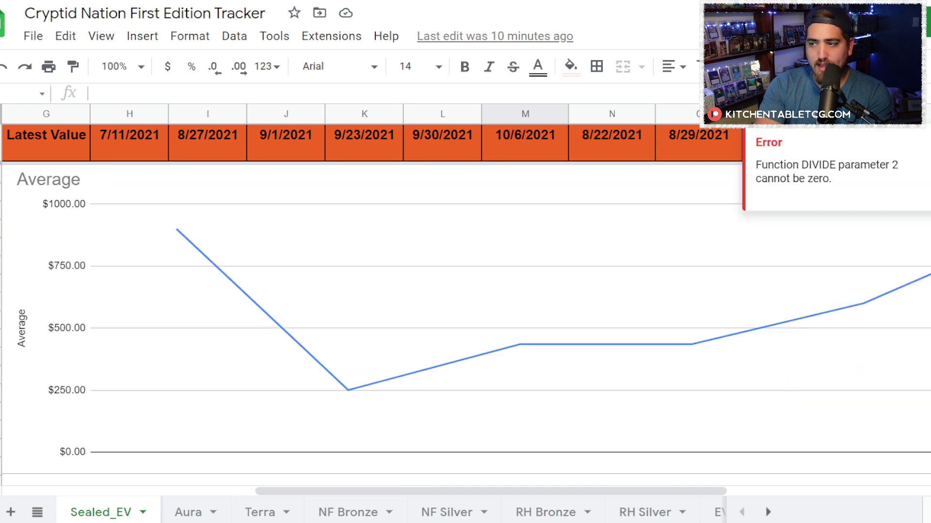
scroll(465, 320, up, 3)
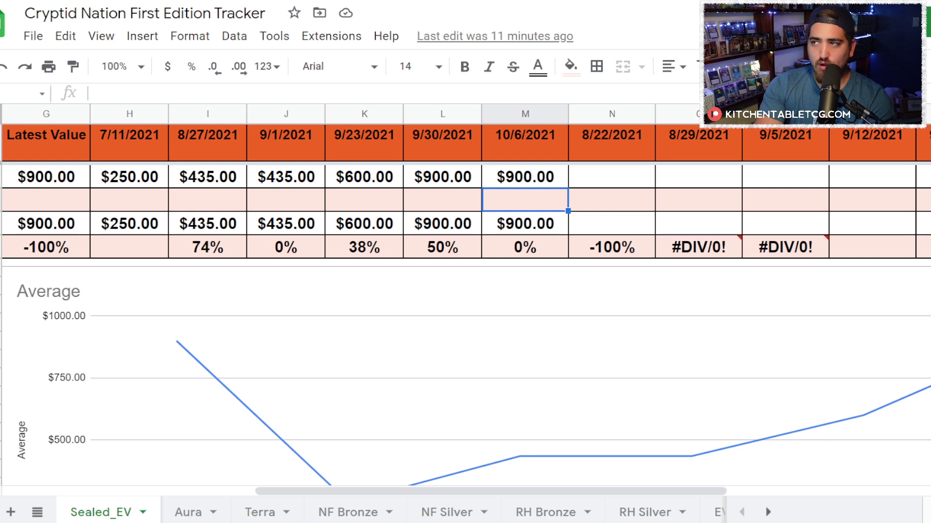
click(468, 180)
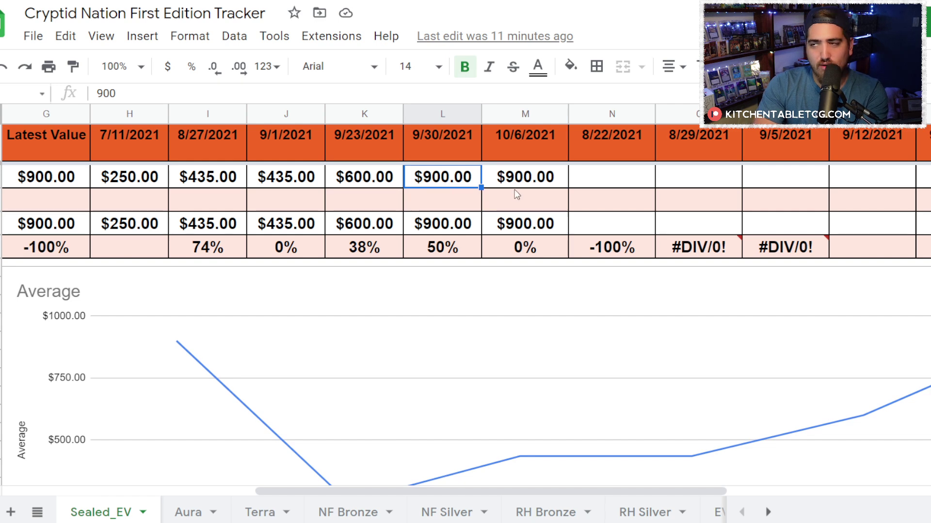
click(540, 180)
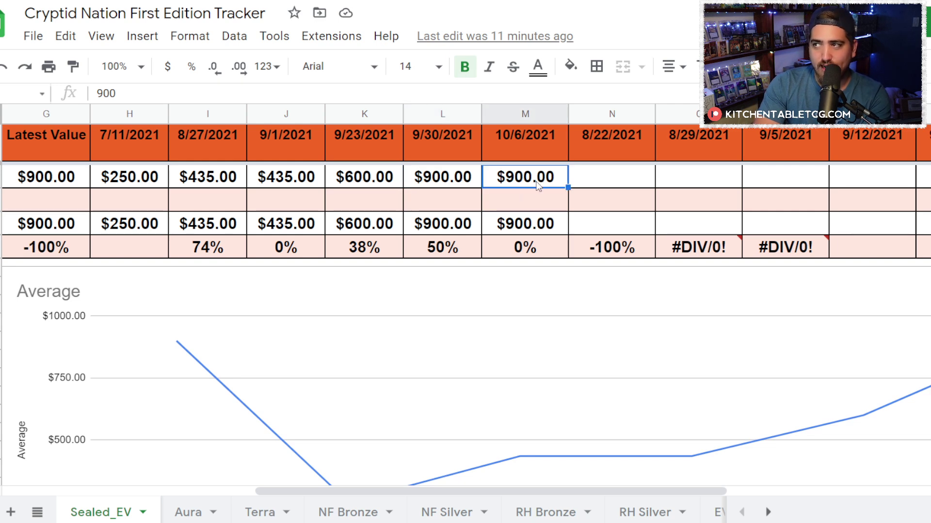
Look through the card prices on the Aura and Terra sheets and return to Sealed_EV.
click(204, 514)
click(259, 512)
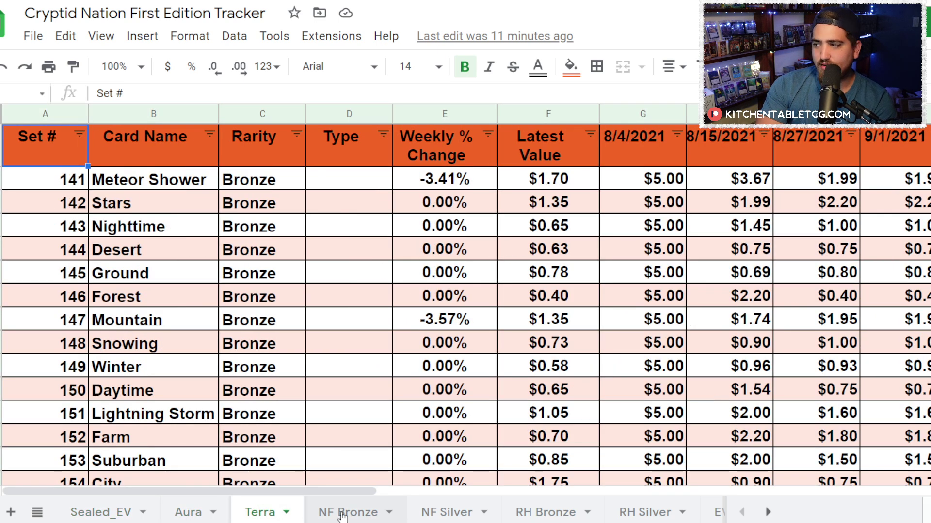
scroll(388, 388, down, 6)
drag(257, 491, 375, 496)
click(143, 512)
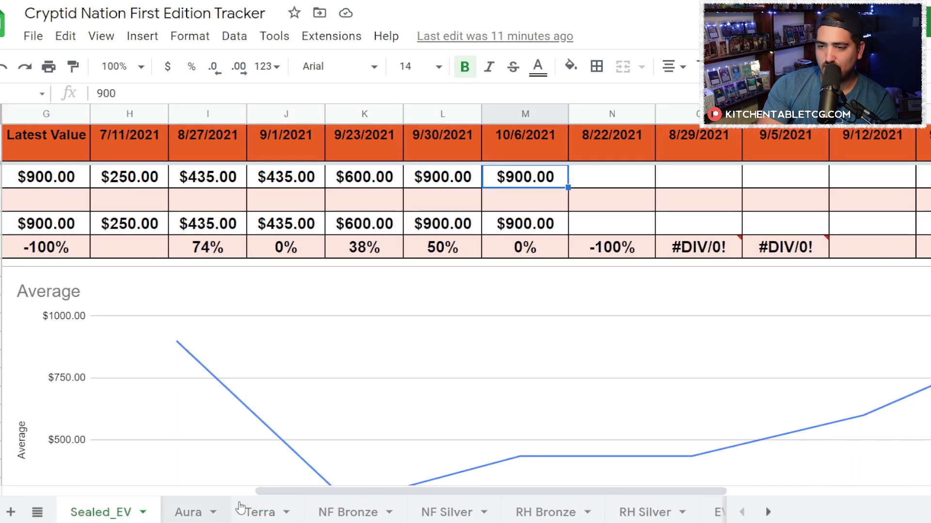
Examine the NF Bronze card prices through 10/6/2021 and the average and percent change rows beneath them.
click(344, 514)
drag(357, 491, 497, 490)
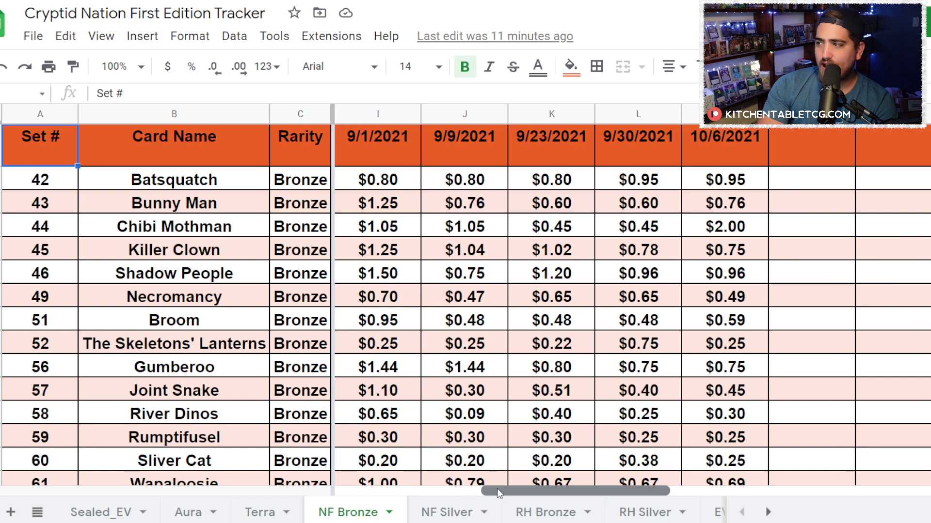
scroll(617, 343, down, 2)
scroll(616, 343, down, 15)
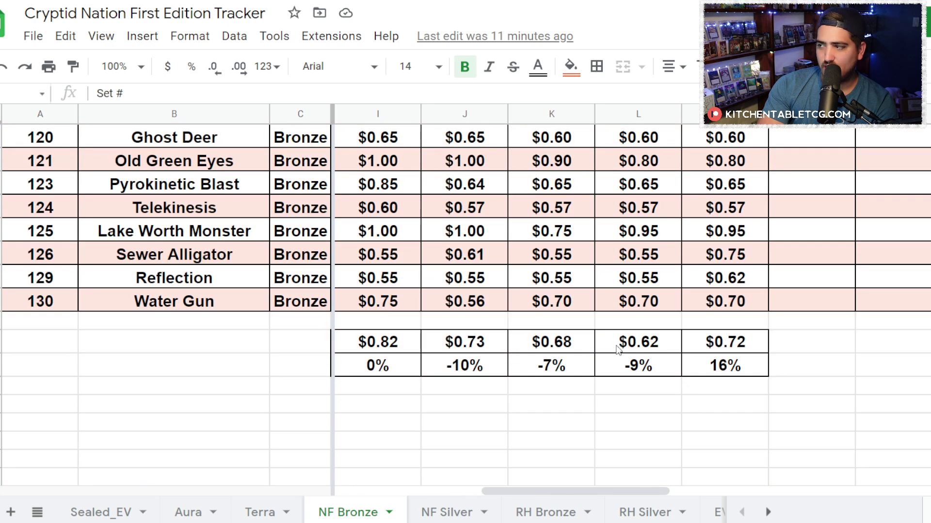
Check the Average and Percent rows for the latest dates on the NF Silver sheet.
click(424, 517)
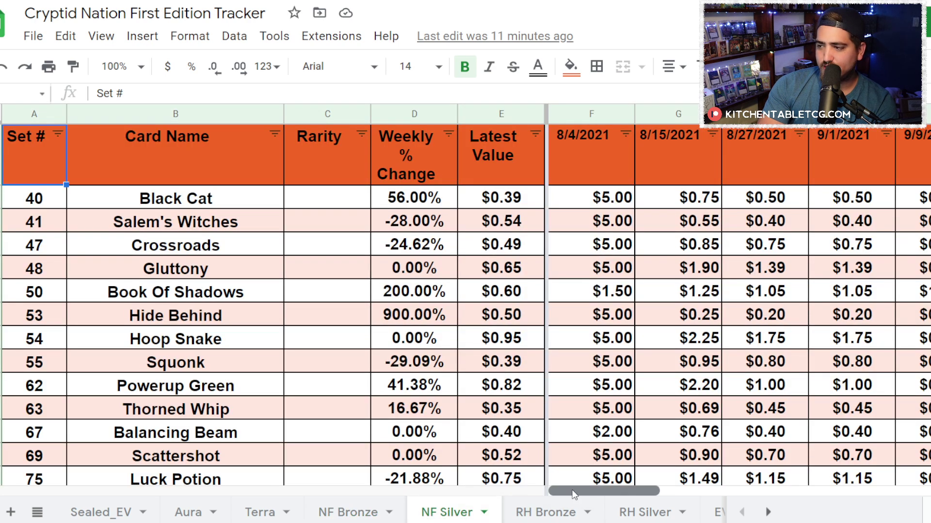
drag(603, 491, 749, 491)
scroll(688, 383, down, 20)
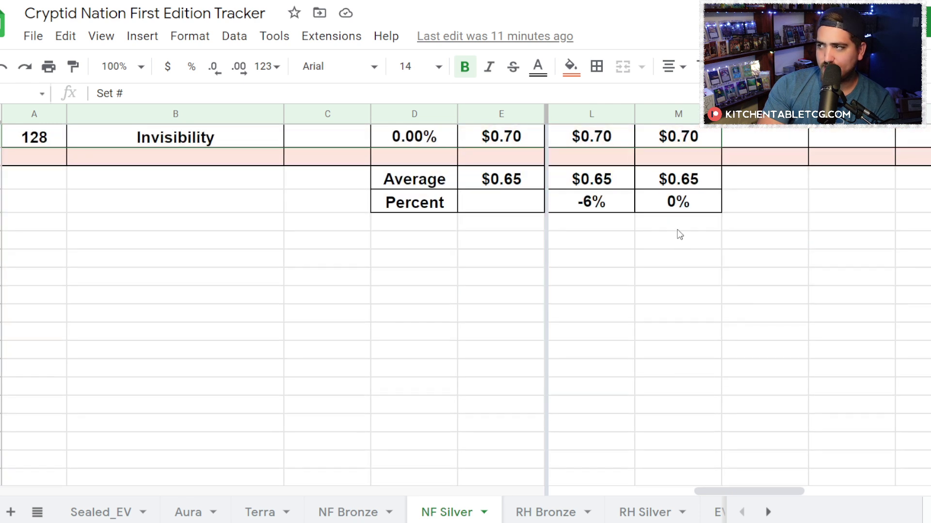
Compare the RH Bronze card prices, averages and percent changes from 9/23/2021 to 10/6/2021.
click(532, 519)
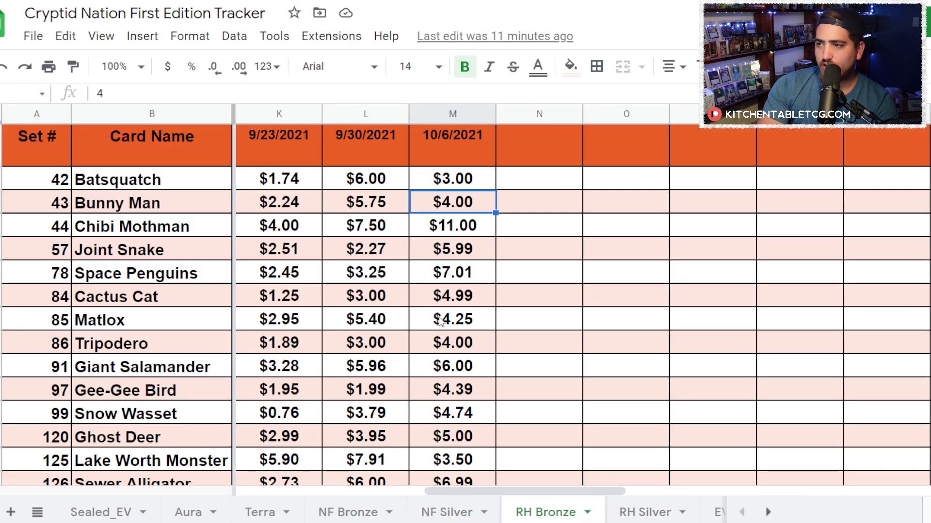
scroll(432, 295, down, 5)
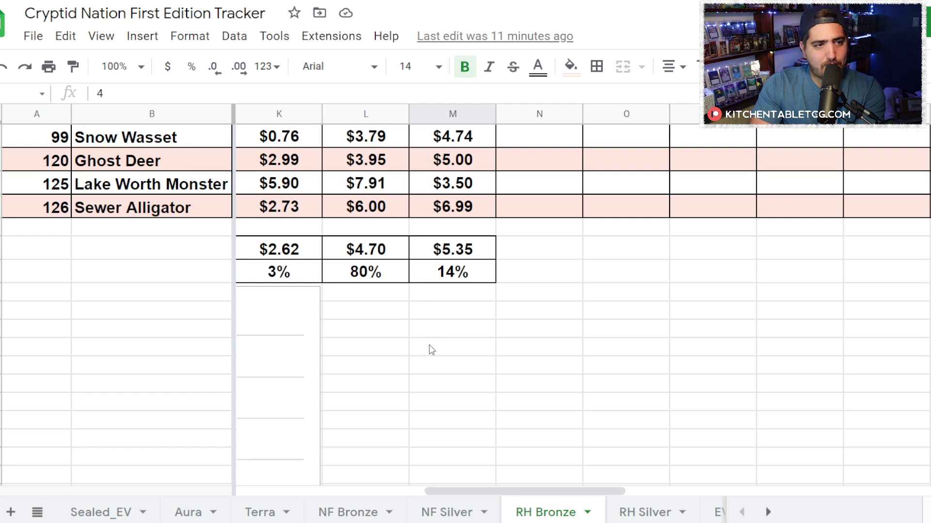
click(365, 267)
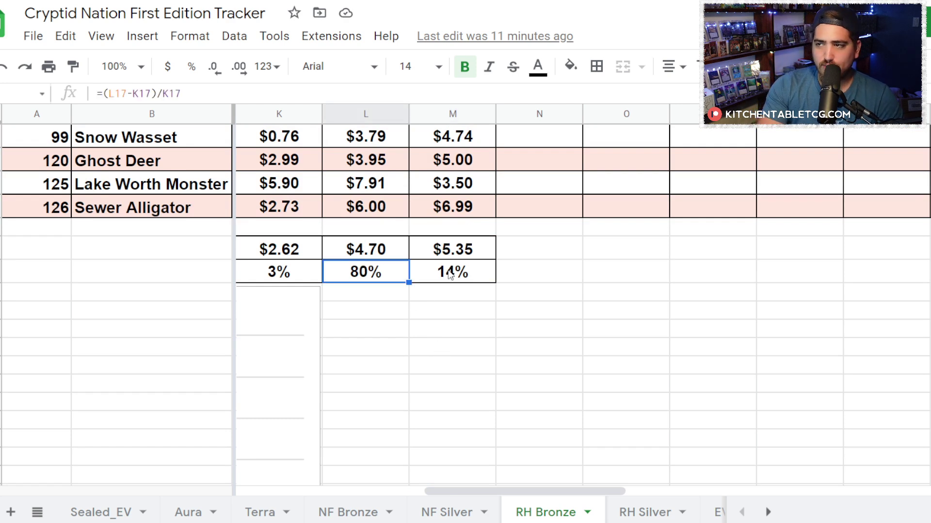
scroll(446, 272, up, 5)
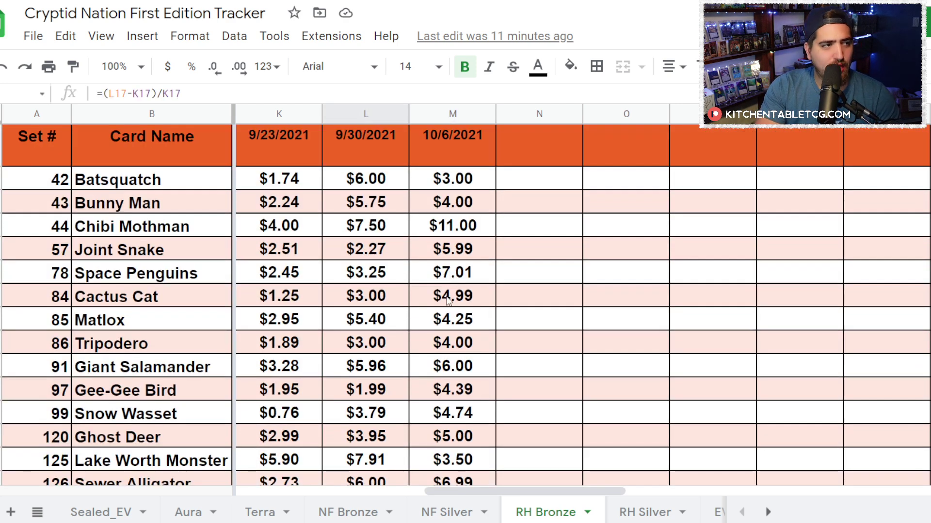
scroll(448, 300, down, 5)
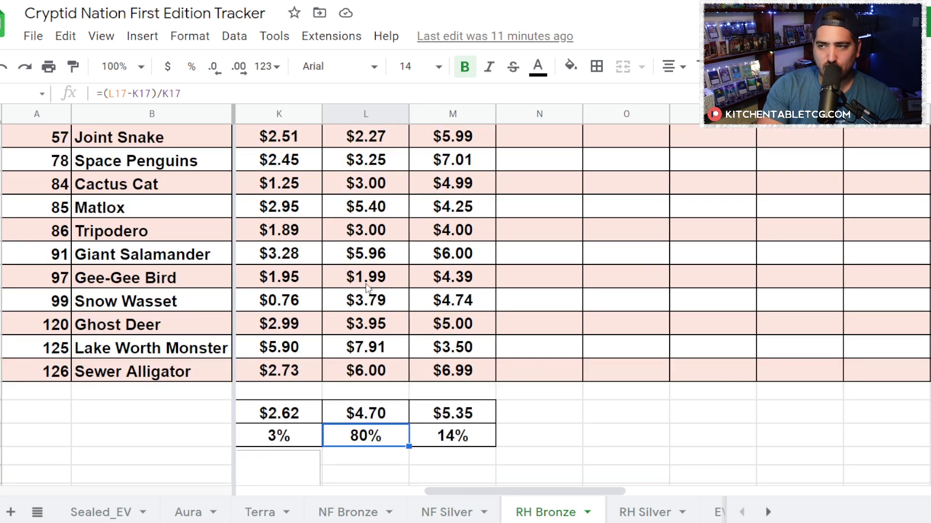
Examine the 10/6/2021 prices of individual RH Silver cards and the average of that column.
click(643, 514)
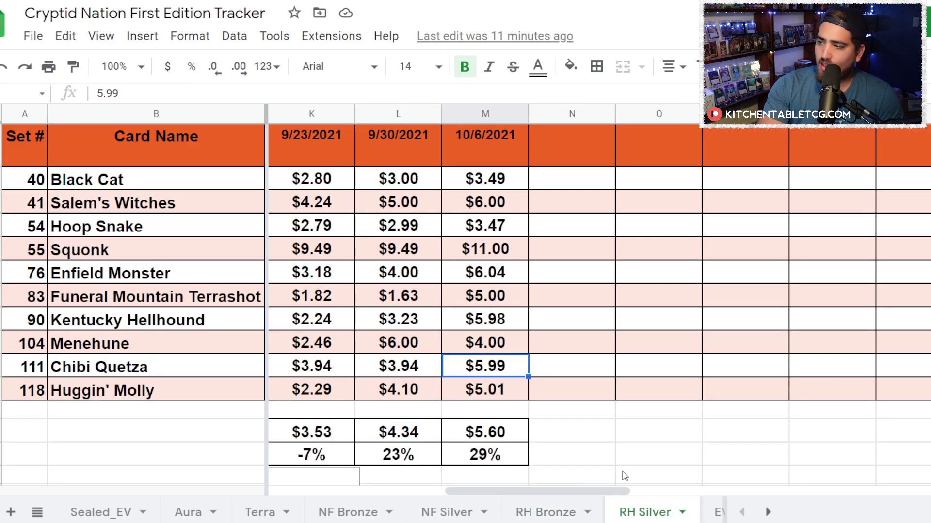
click(507, 344)
click(506, 274)
click(505, 254)
click(476, 277)
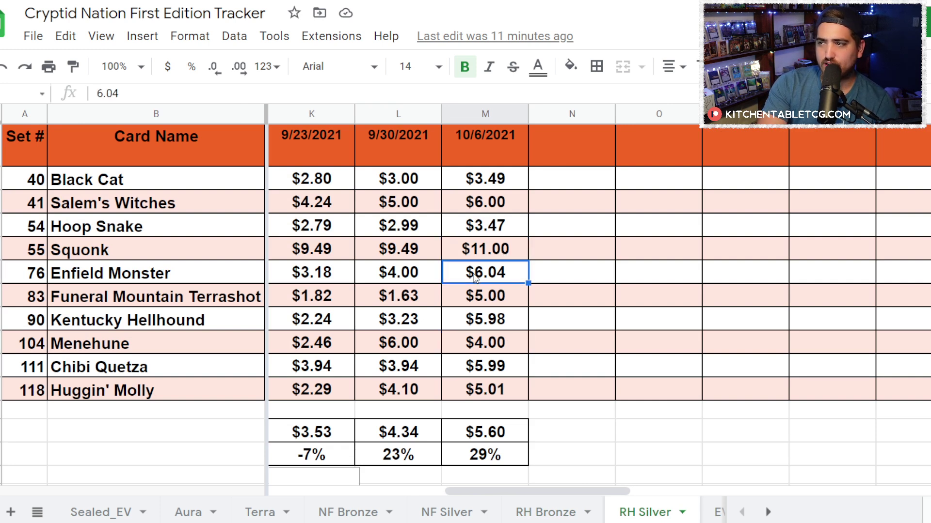
click(499, 328)
click(499, 354)
click(461, 210)
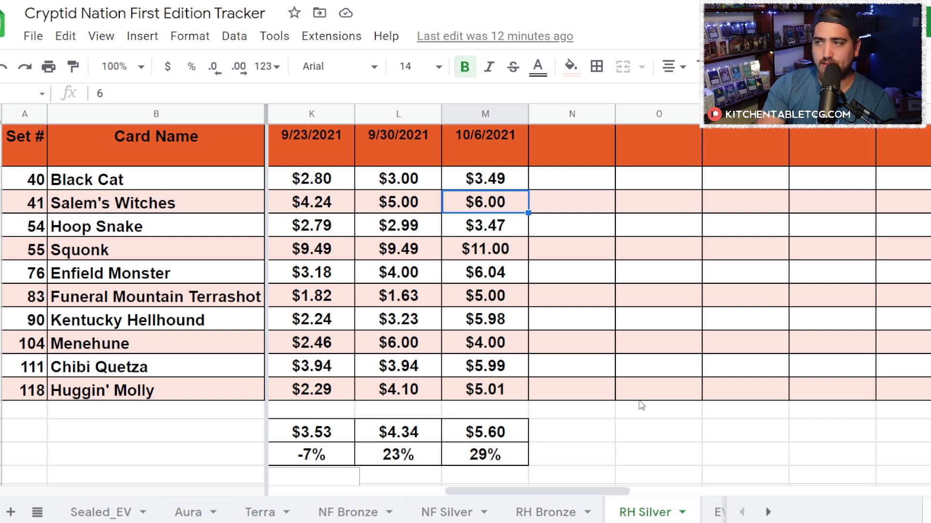
click(509, 255)
click(509, 279)
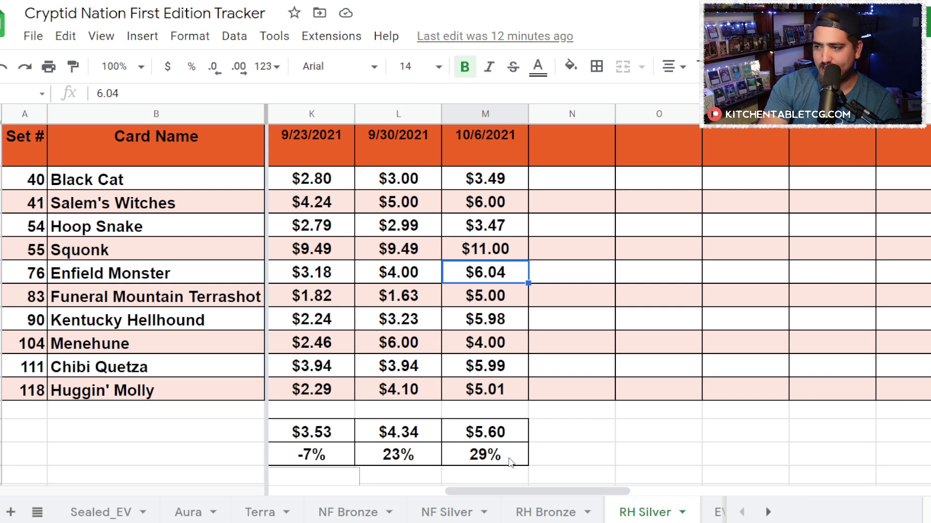
click(489, 437)
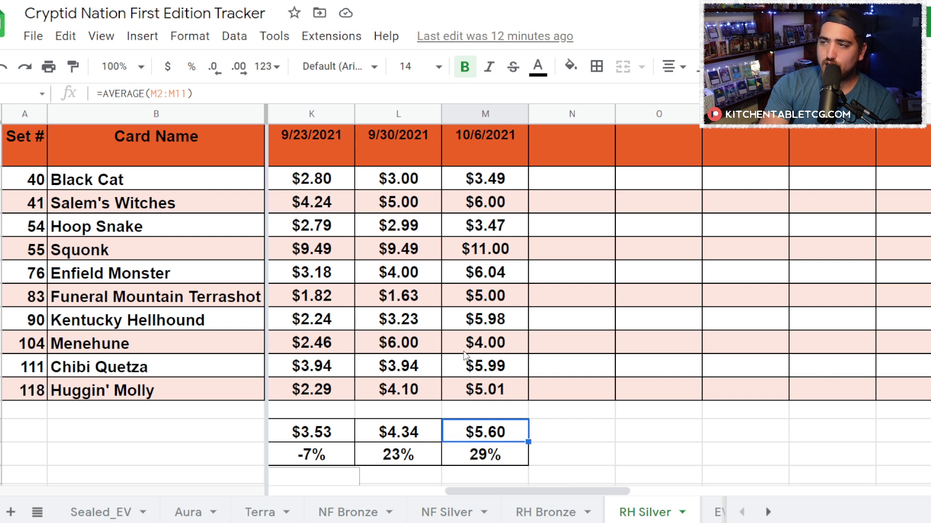
Find the RH Gold sheet among the tracker's other sheets and inspect its latest percent change.
click(719, 512)
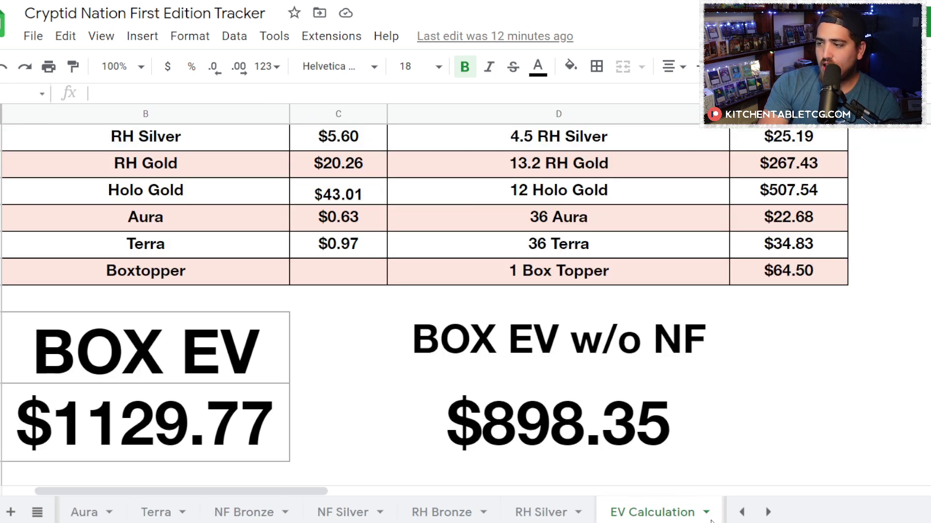
click(266, 511)
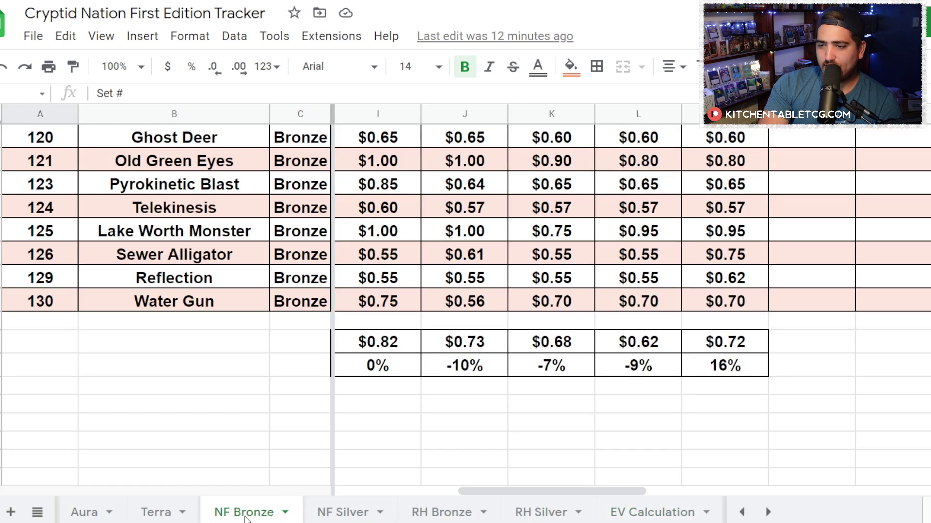
click(540, 514)
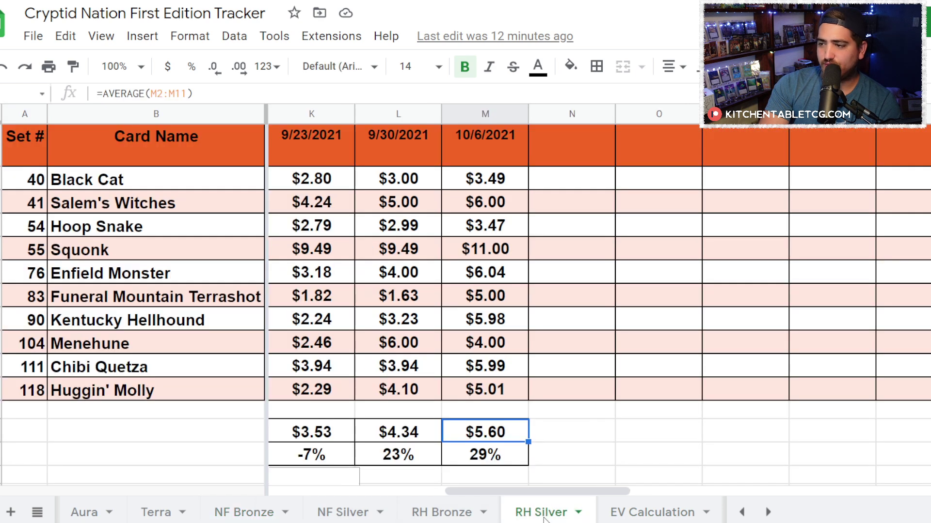
click(771, 513)
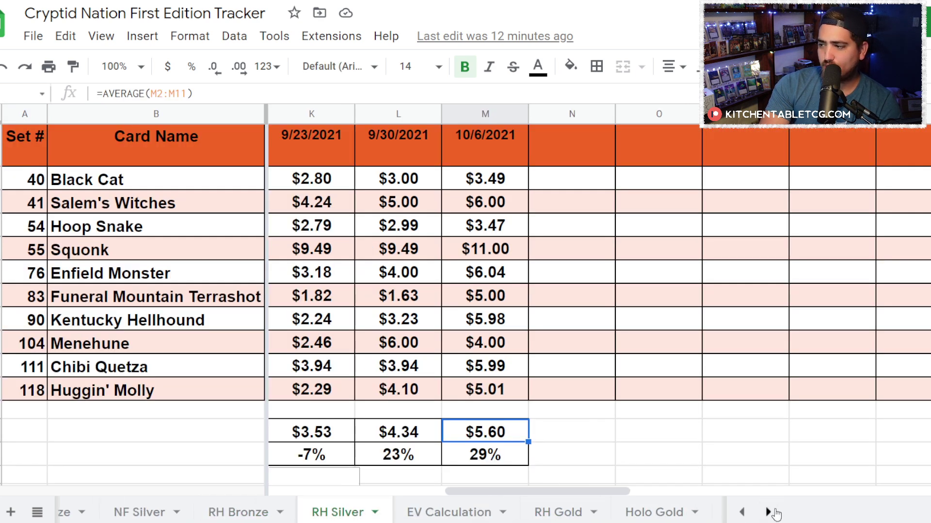
click(241, 513)
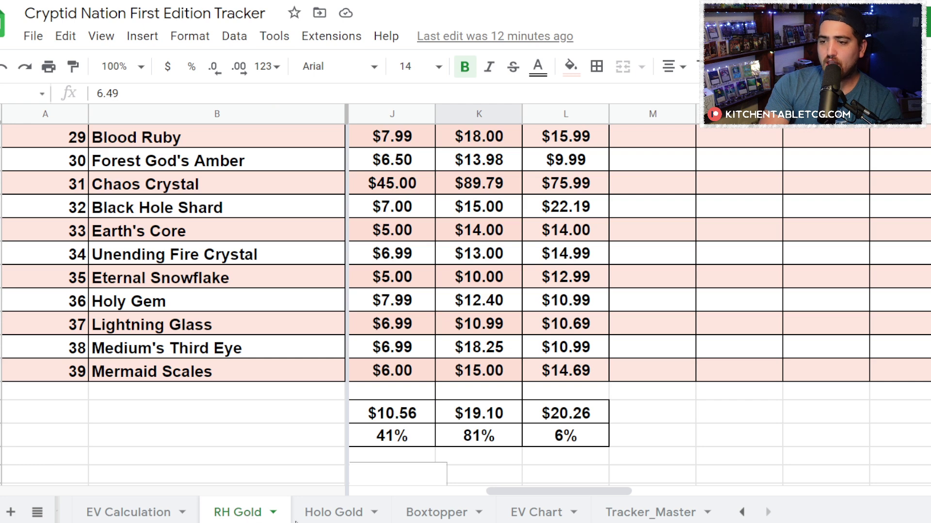
click(602, 427)
Check Mothman's latest price on the RH Gold sheet against recent eBay sales of the 1st Edition reverse holo card.
scroll(598, 417, up, 10)
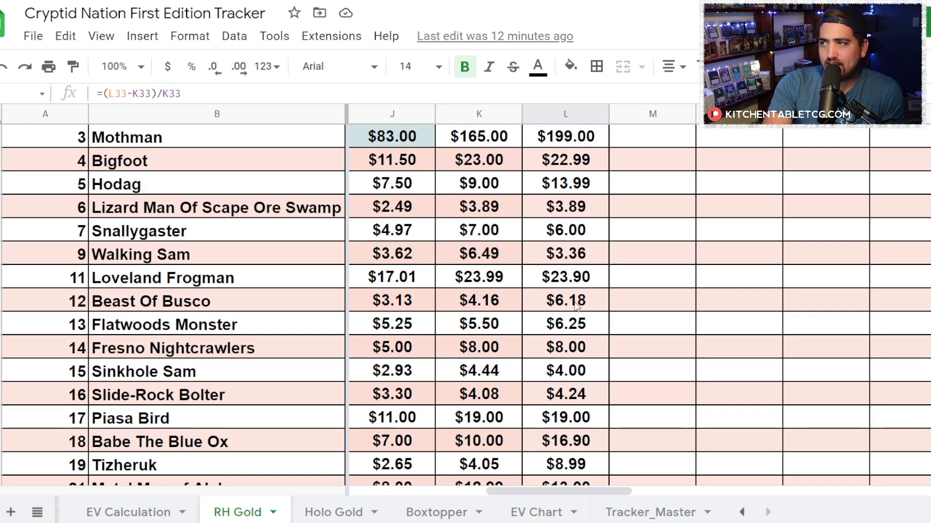
scroll(579, 333, up, 1)
click(565, 185)
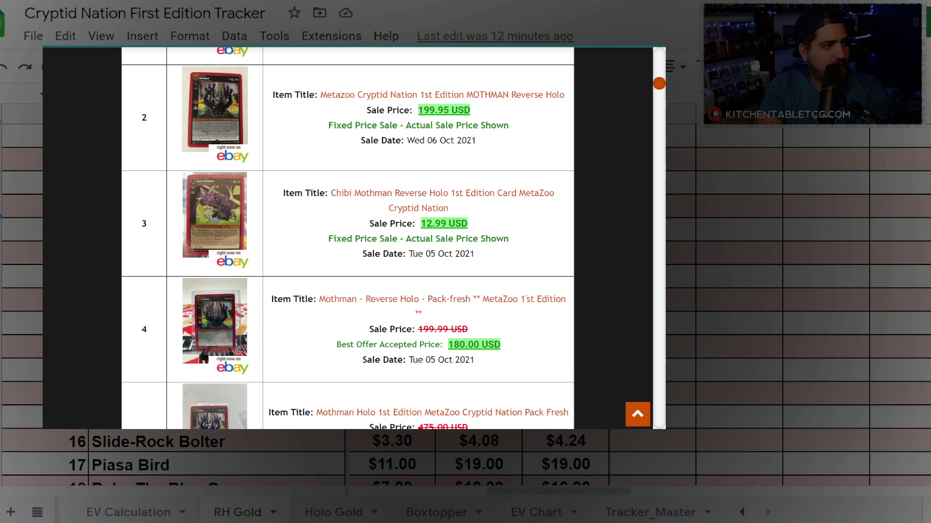
scroll(486, 175, up, 5)
mouse_move(504, 207)
mouse_down()
mouse_move(457, 196)
mouse_move(487, 201)
mouse_up()
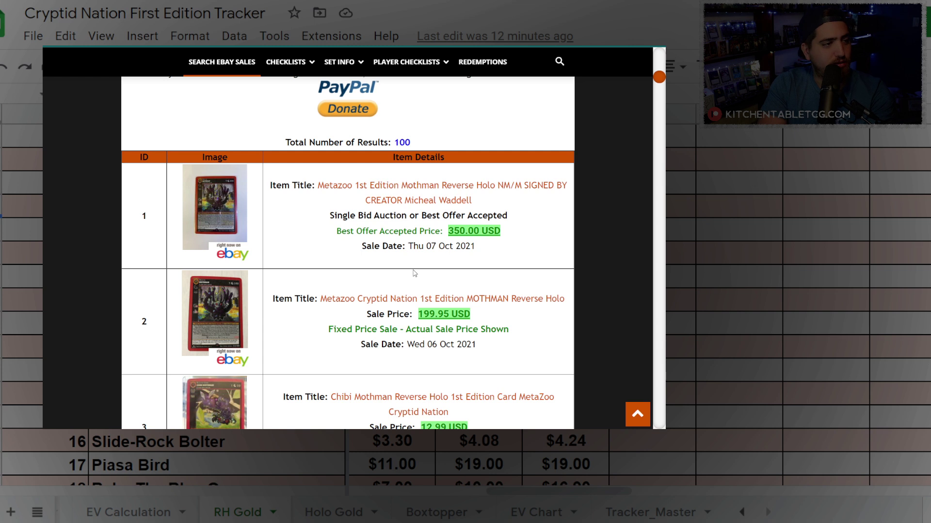
scroll(462, 330, down, 1)
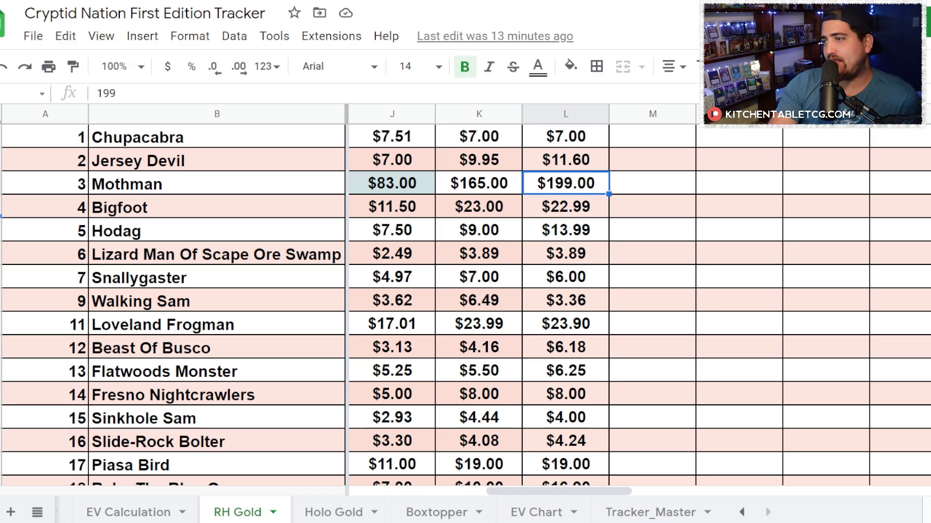
Inspect the latest percent change on RH Gold and compare the Holo Gold percent changes for 9/23, 9/30 and 10/6/2021.
scroll(679, 286, down, 10)
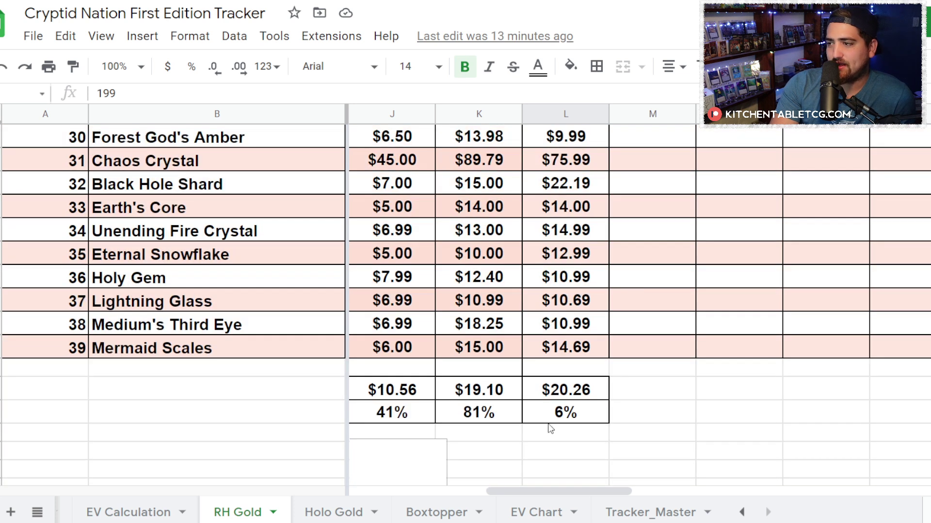
click(566, 412)
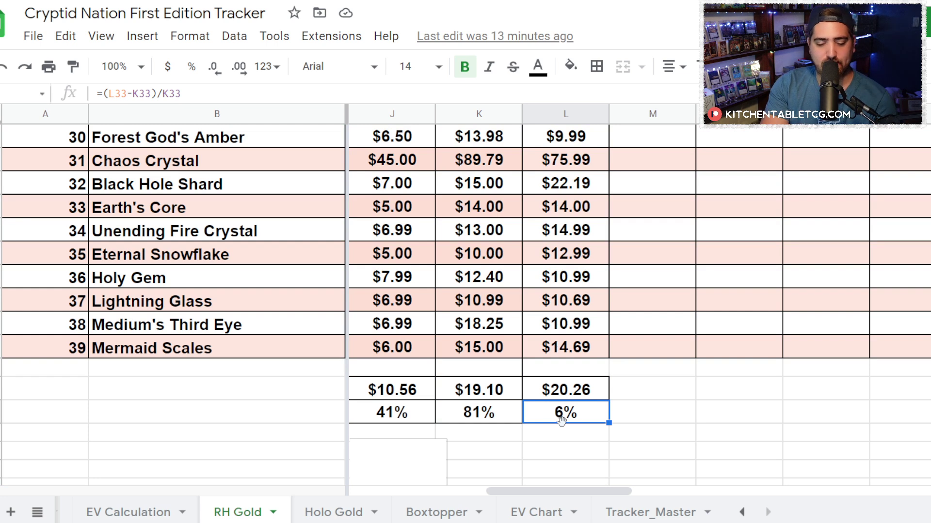
click(330, 513)
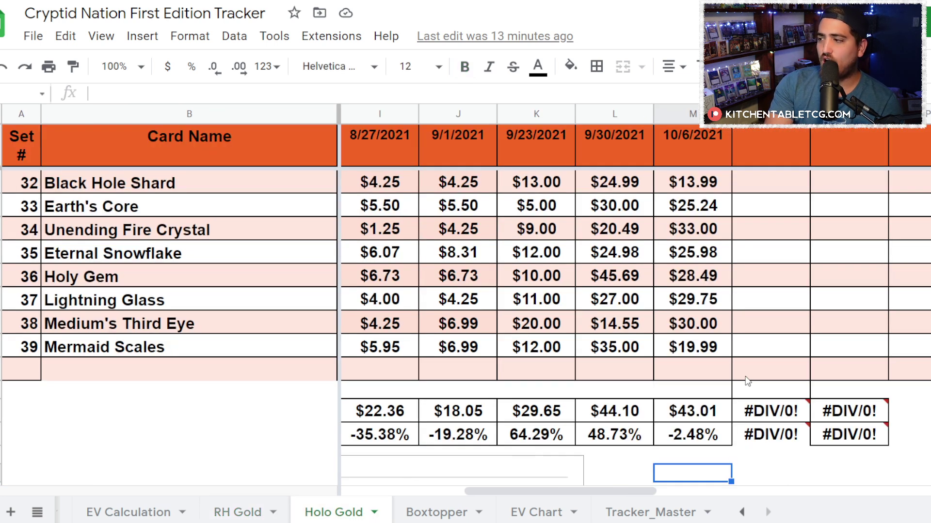
click(716, 438)
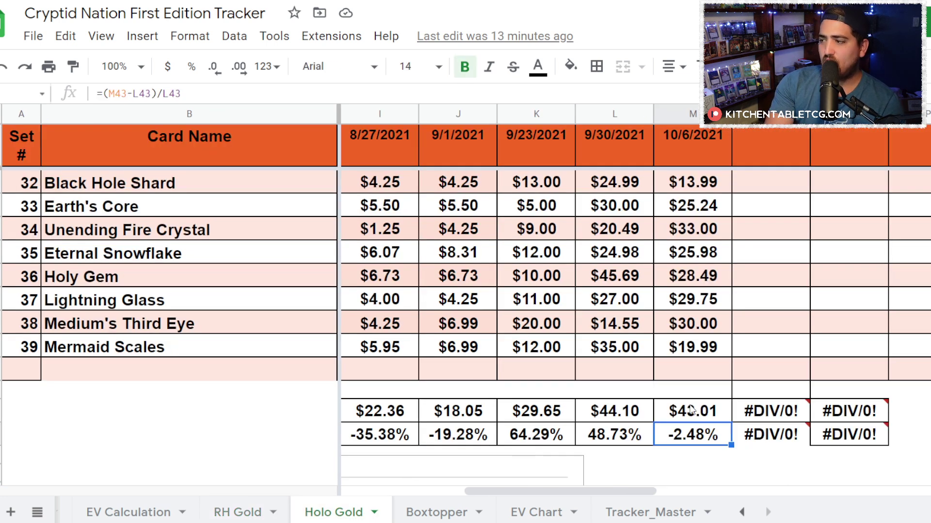
click(624, 438)
click(539, 433)
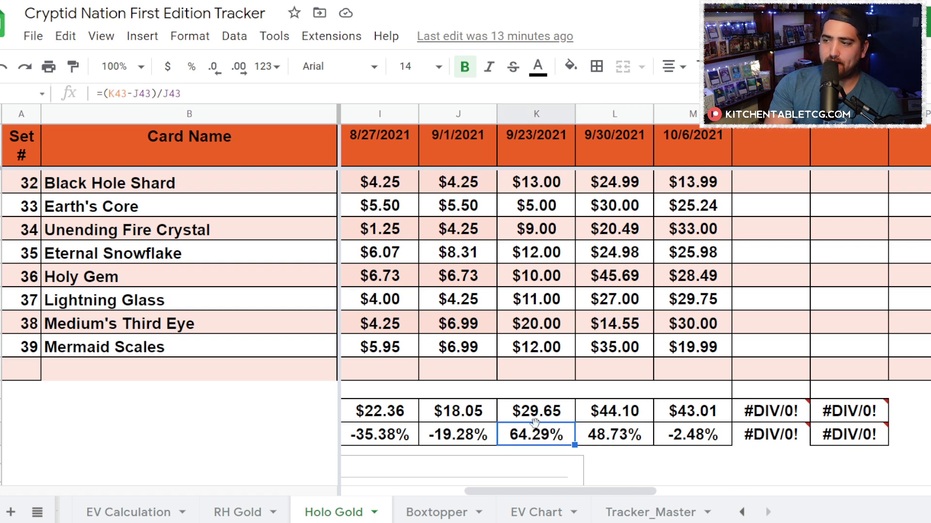
click(605, 436)
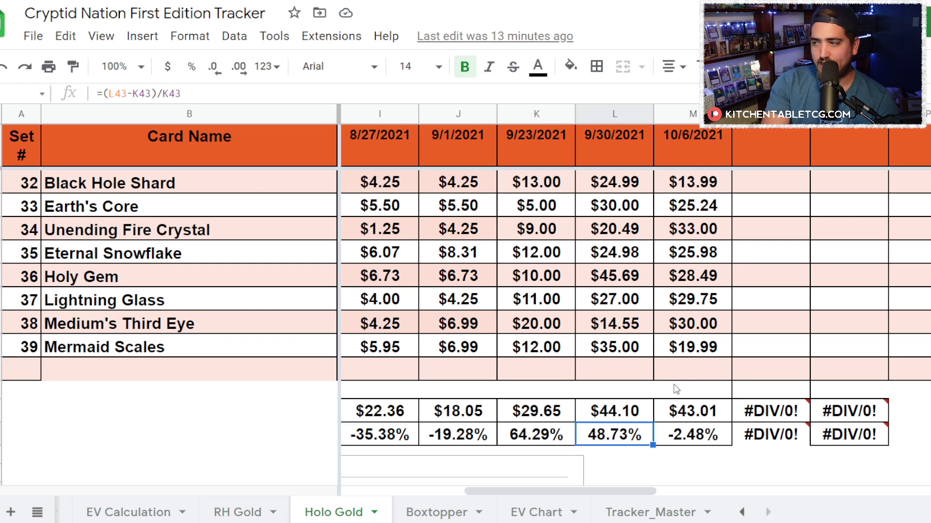
Check the 10/6/2021 prices of Chaos Crystal, Mothman and Bigfoot on the Holo Gold sheet.
scroll(673, 389, up, 5)
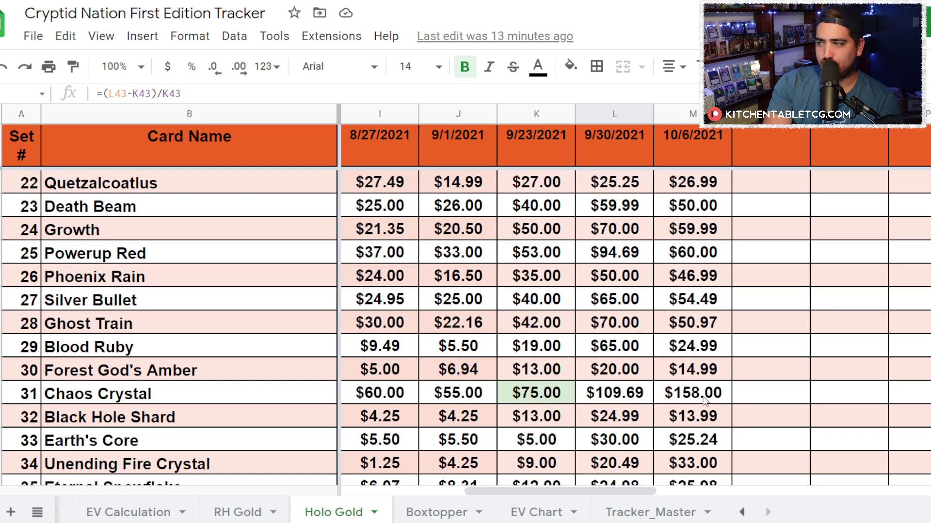
click(703, 399)
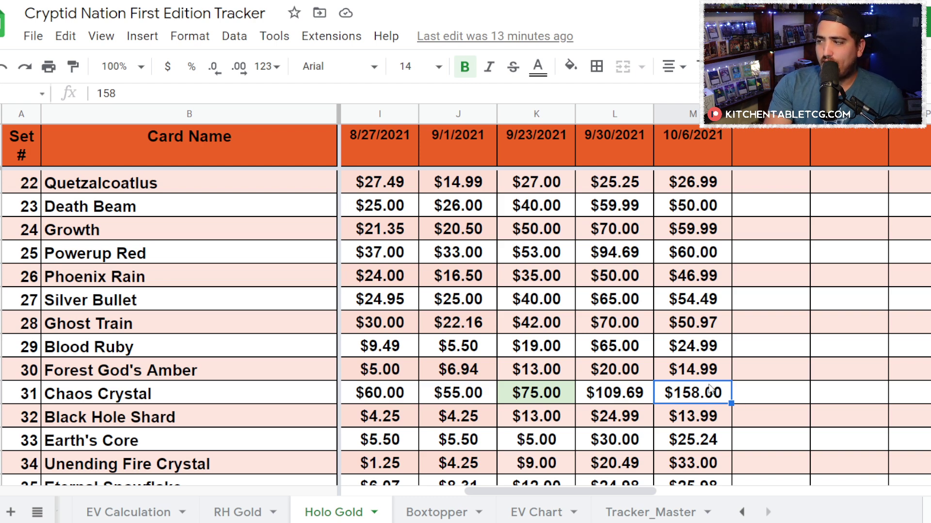
scroll(709, 388, down, 5)
scroll(708, 389, up, 5)
scroll(697, 270, up, 3)
scroll(696, 270, up, 5)
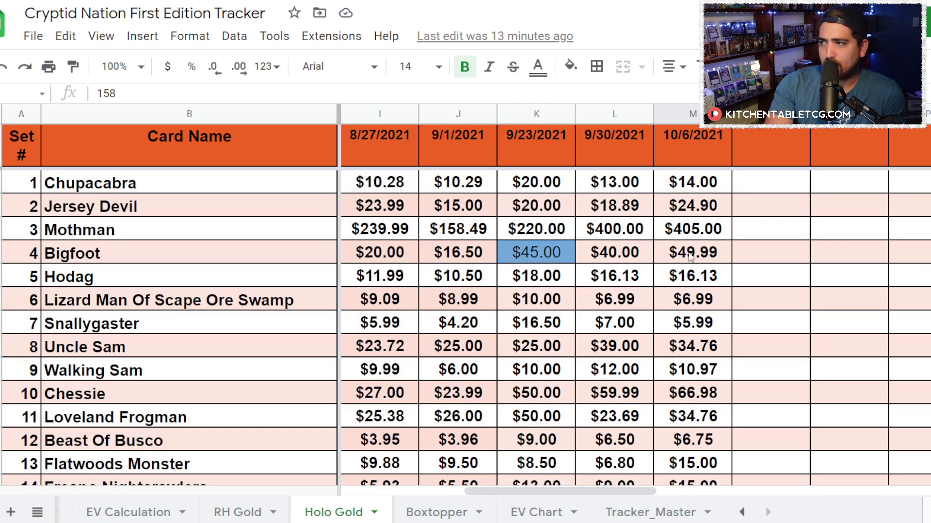
click(686, 230)
click(693, 261)
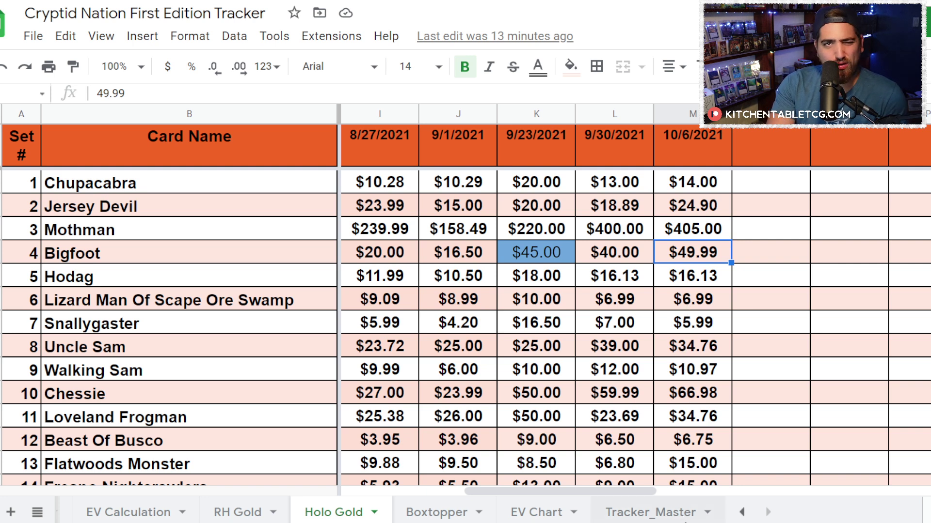
Check the 10/6/2021 Holo Gold prices of Loveland Frogman, Chessie and Beast Of Busco.
click(698, 418)
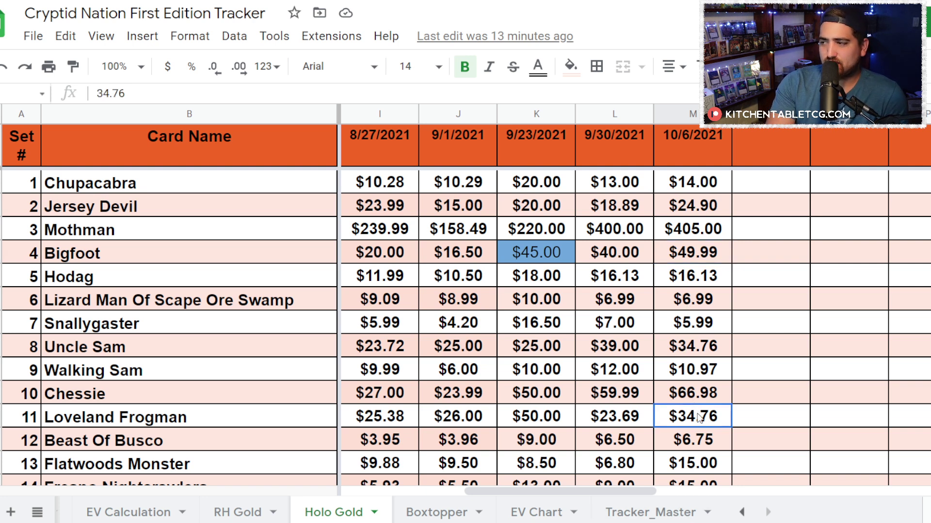
click(687, 397)
click(693, 418)
click(700, 438)
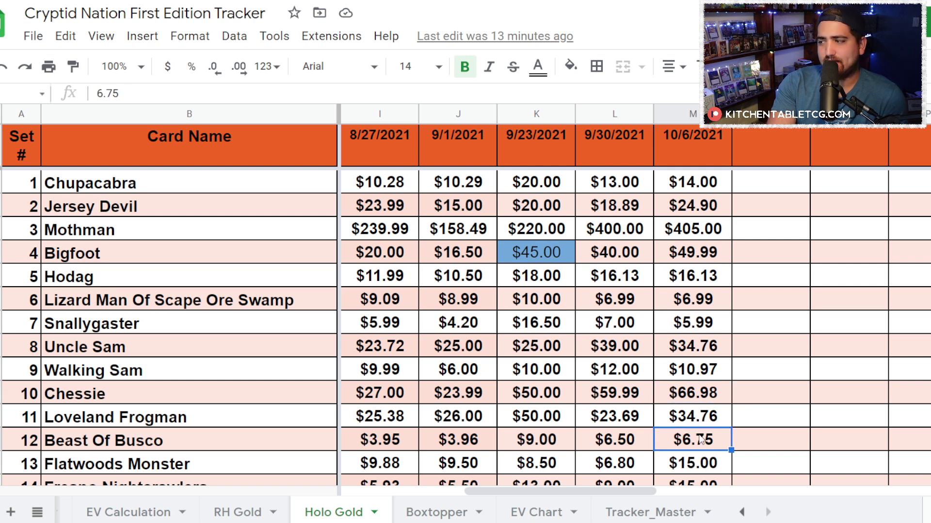
Inspect the 10/6/2021 Holo Gold prices of Slide-Rock Bolter, Sinkhole Sam, Piasa Bird and Tizheruk.
scroll(700, 437, down, 3)
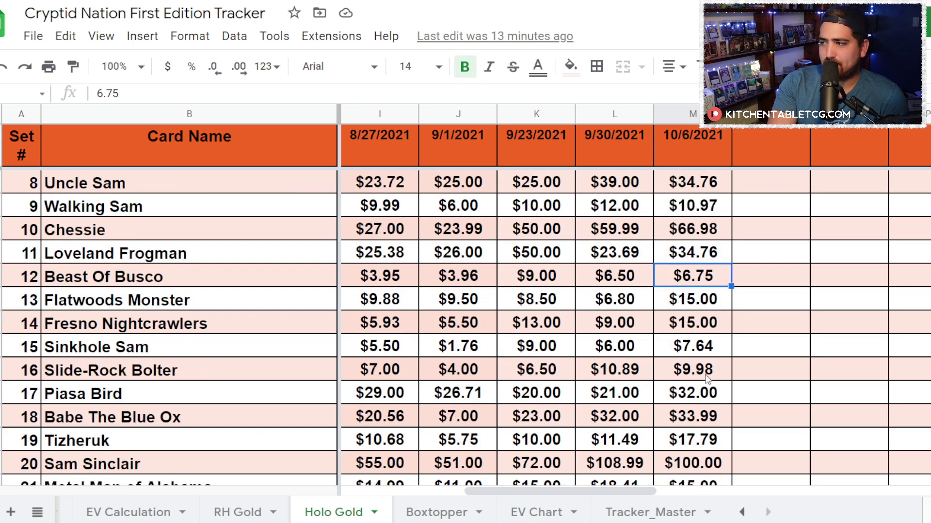
click(706, 377)
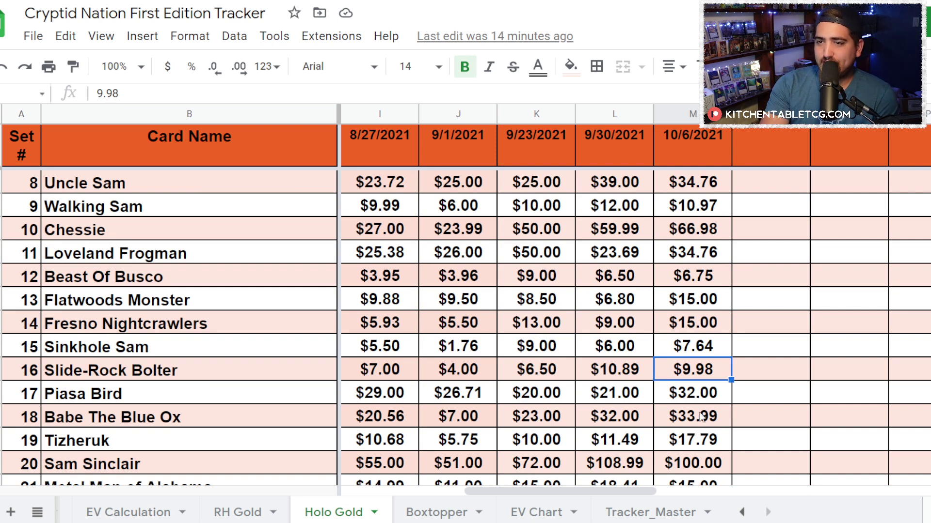
click(688, 353)
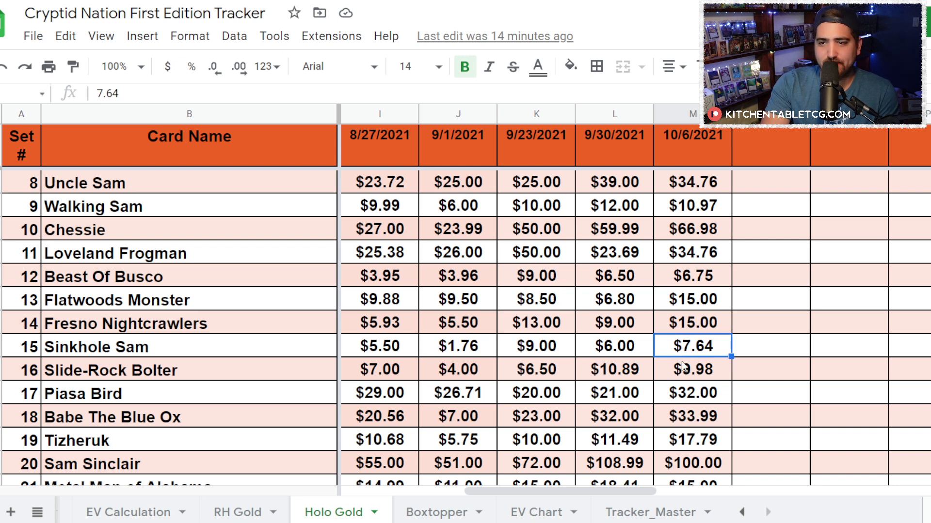
click(683, 397)
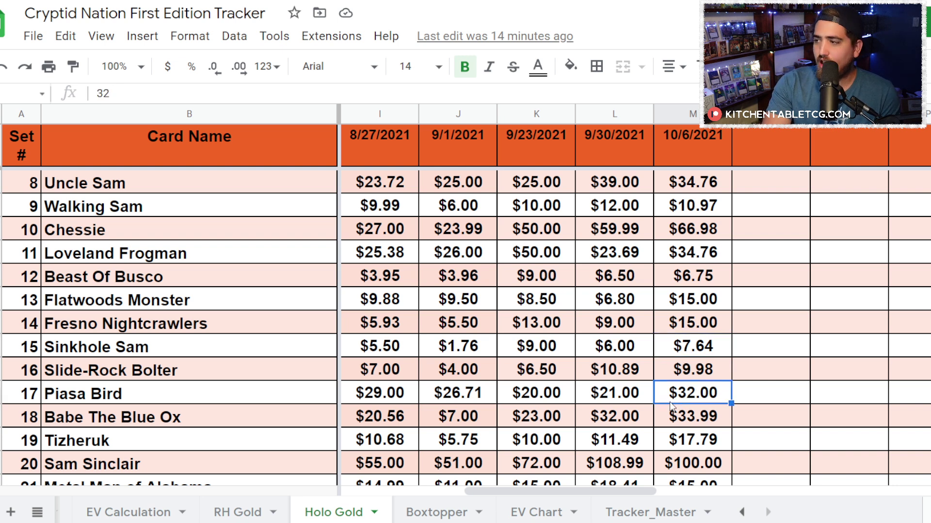
click(685, 350)
click(688, 393)
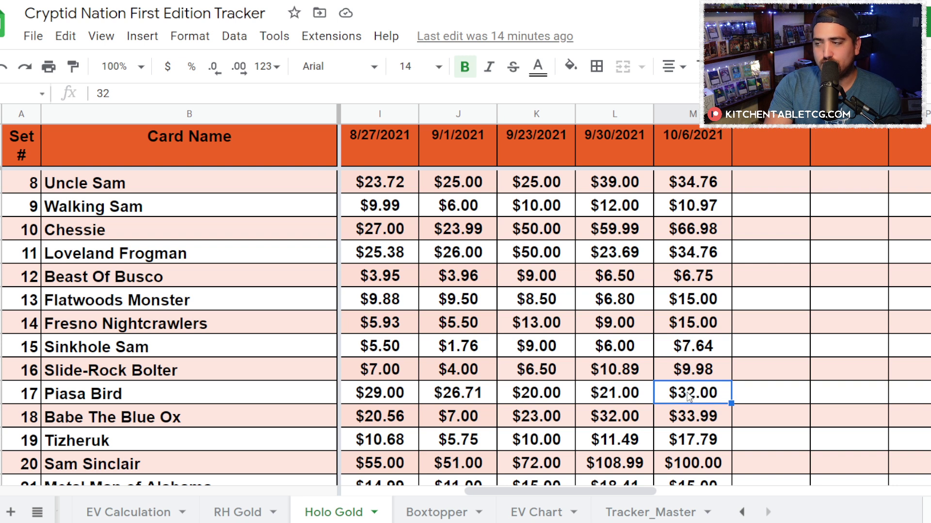
click(710, 439)
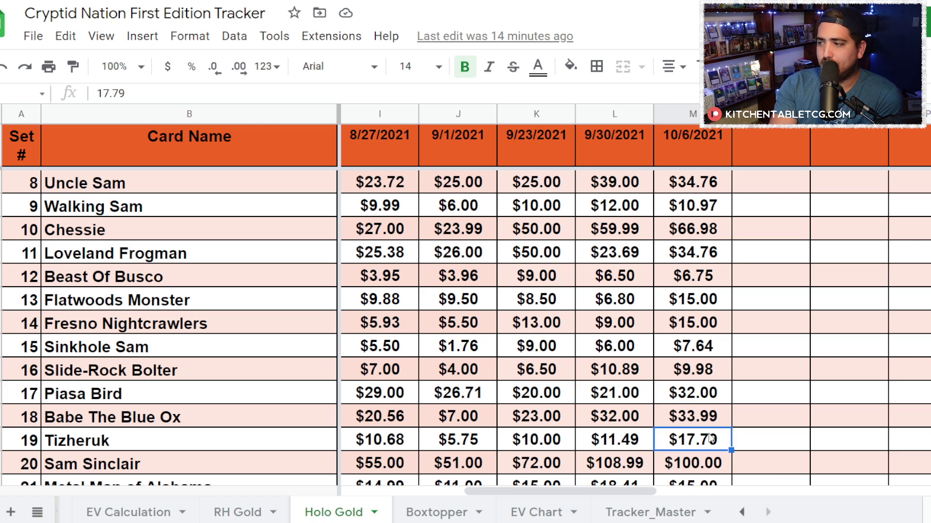
Check the 10/6/2021 Holo Gold prices of Black Hole Shard and Medium's Third Eye.
scroll(676, 341, down, 5)
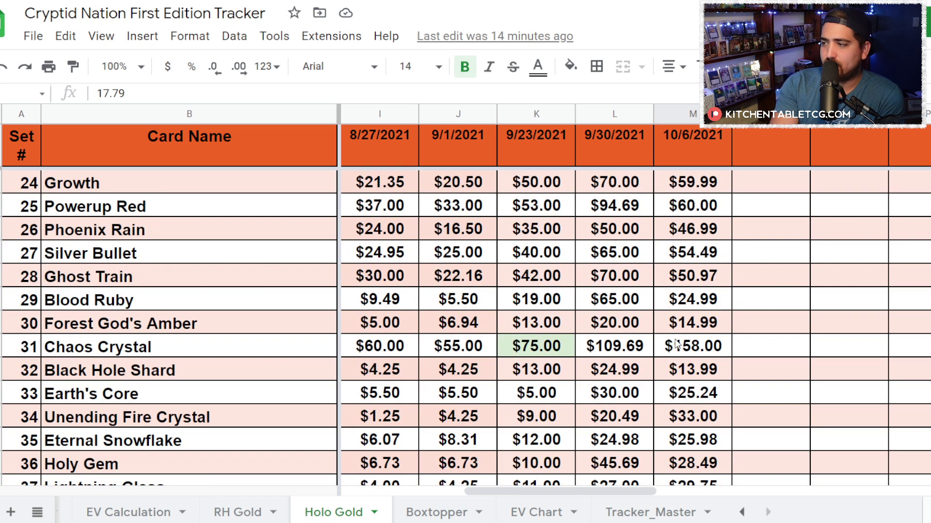
click(699, 371)
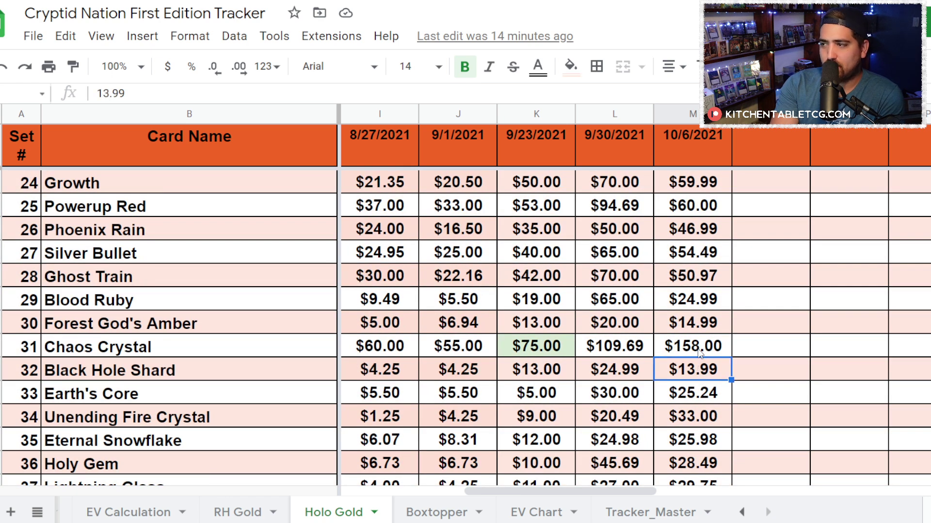
scroll(701, 356, down, 2)
click(705, 396)
scroll(705, 396, up, 4)
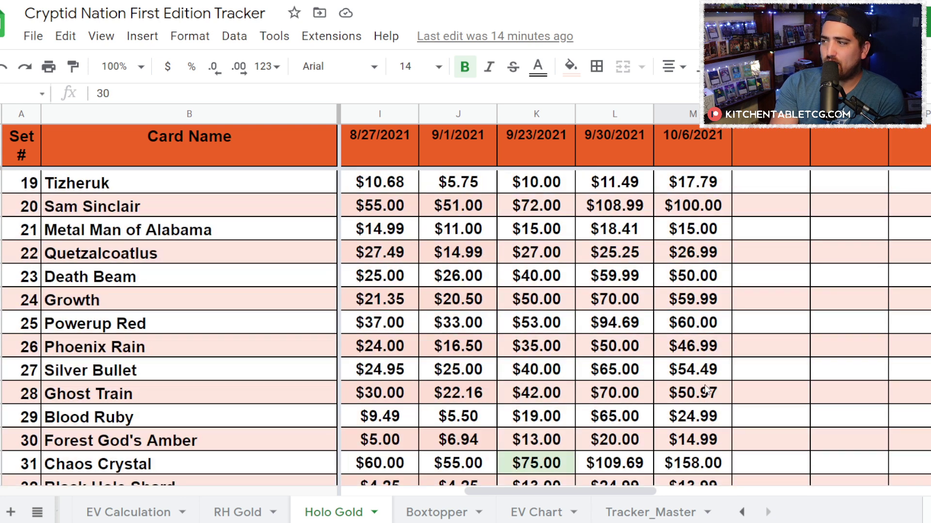
Return to Mothman's 10/6/2021 price on Holo Gold and compare it with the card's earlier prices across its row.
scroll(699, 406, up, 3)
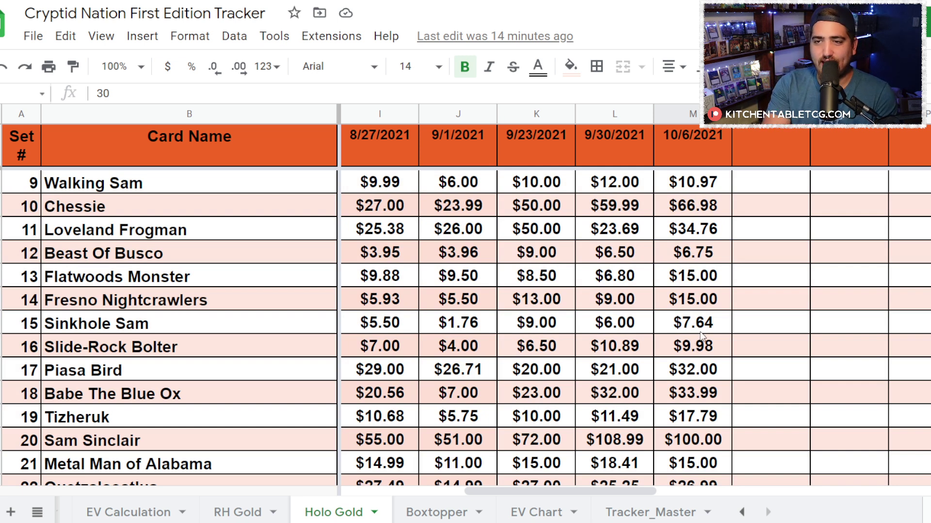
scroll(733, 246, up, 2)
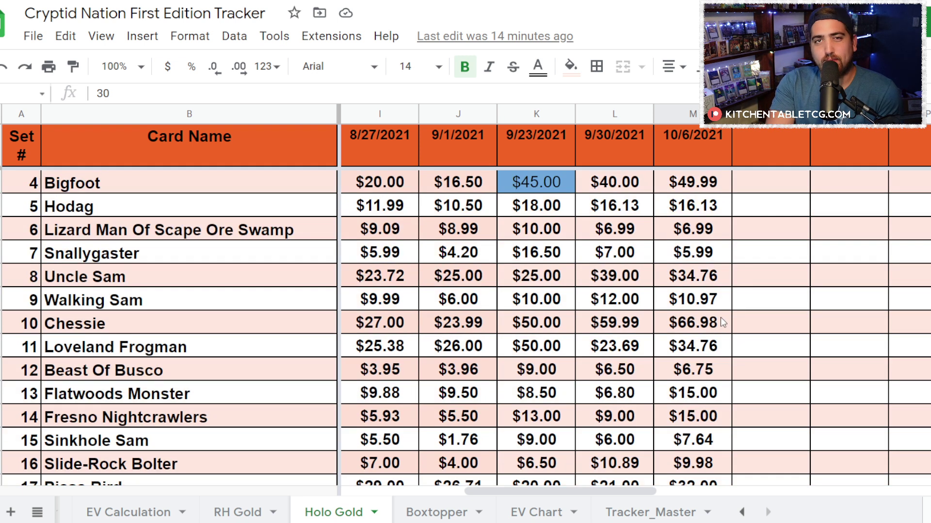
scroll(720, 311, up, 1)
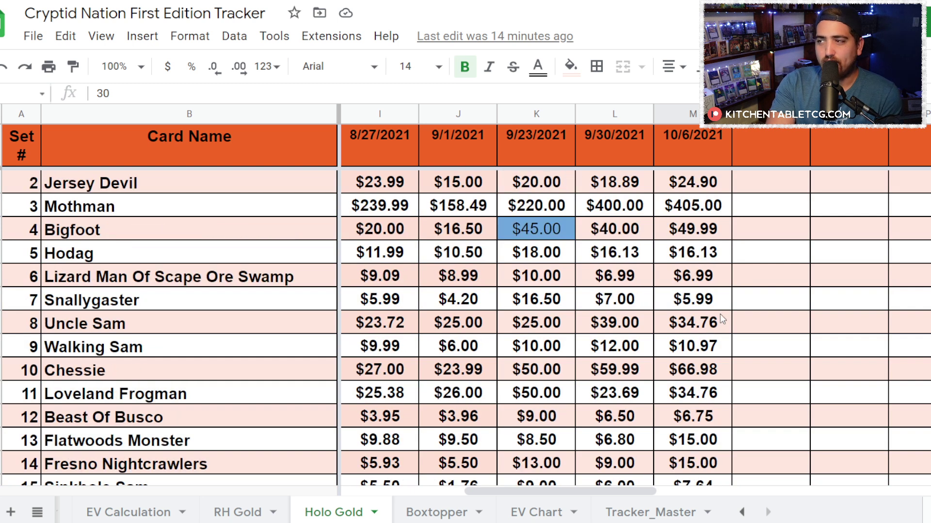
click(694, 238)
click(694, 207)
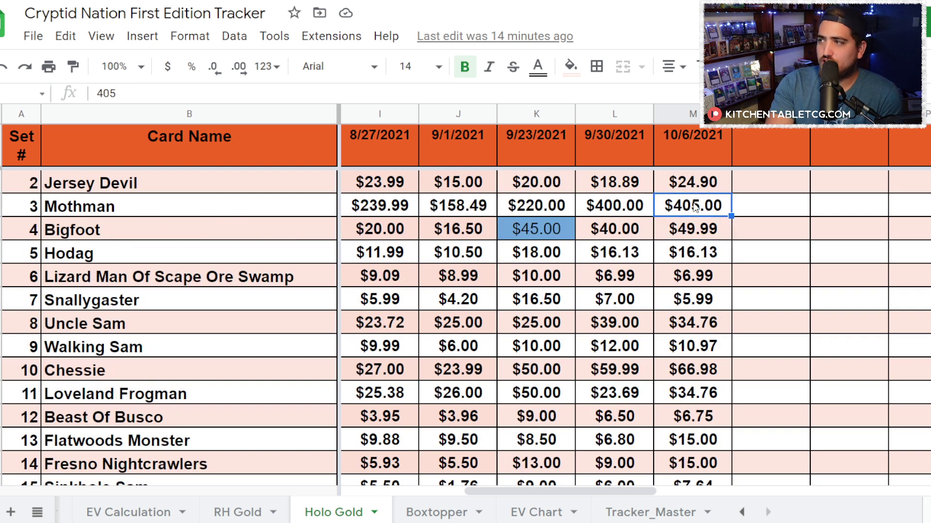
click(693, 189)
scroll(693, 217, up, 1)
click(701, 227)
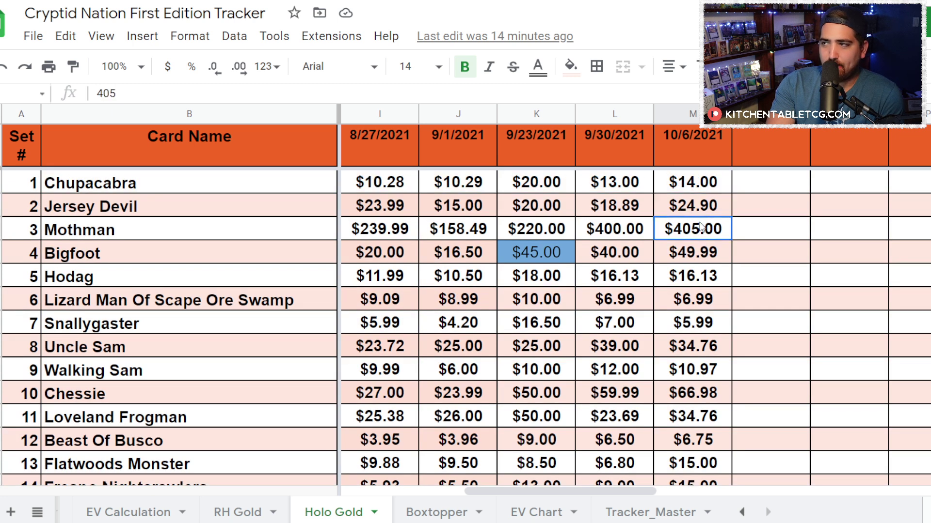
click(13, 232)
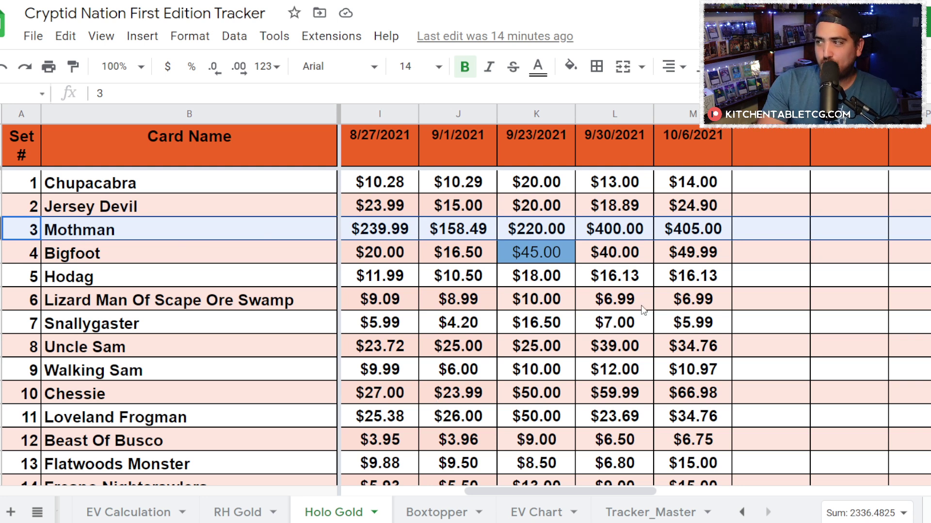
click(686, 297)
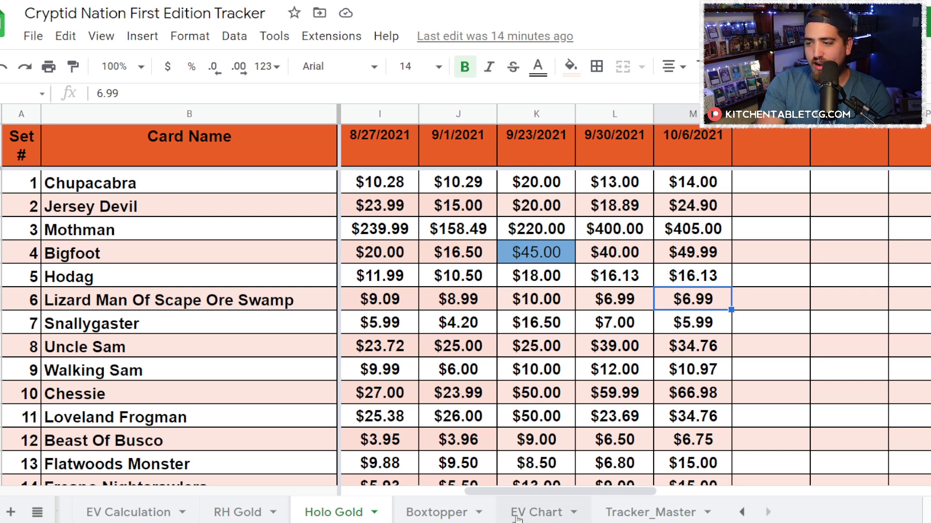
Open the Boxtopper sheet and check Red Ink's latest price against recent eBay sales of the secret rare promo.
click(461, 520)
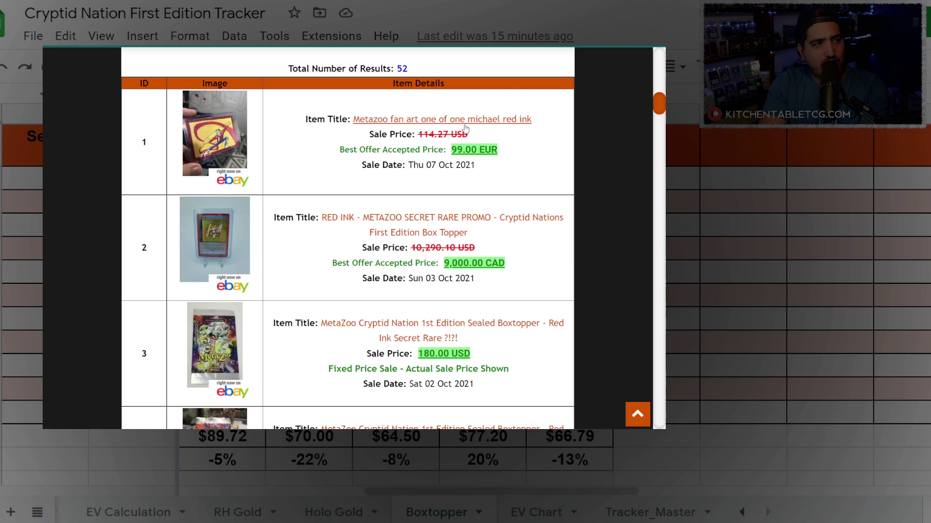
scroll(462, 130, down, 2)
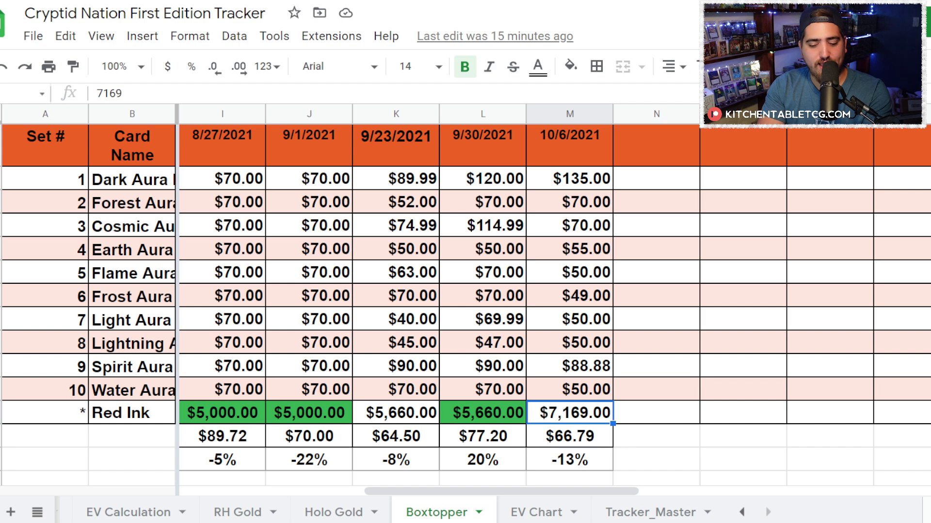
scroll(450, 252, down, 3)
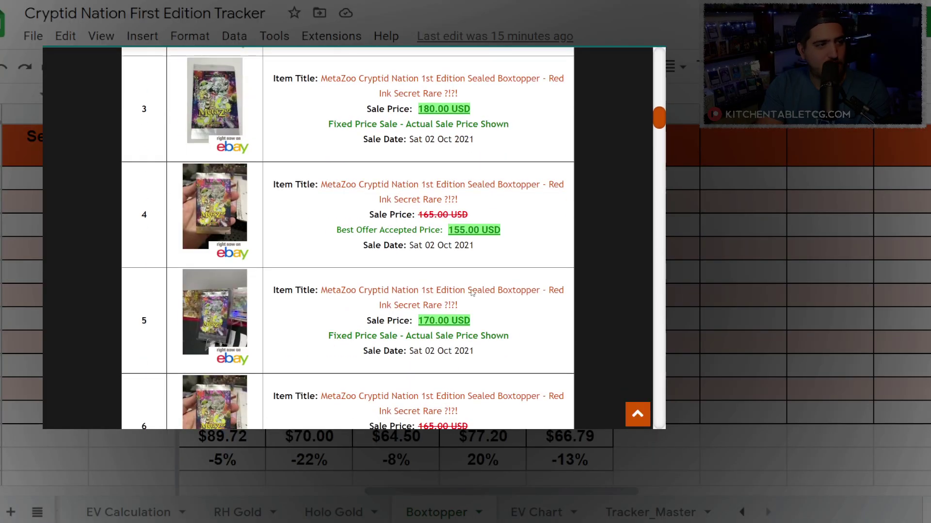
scroll(428, 259, up, 3)
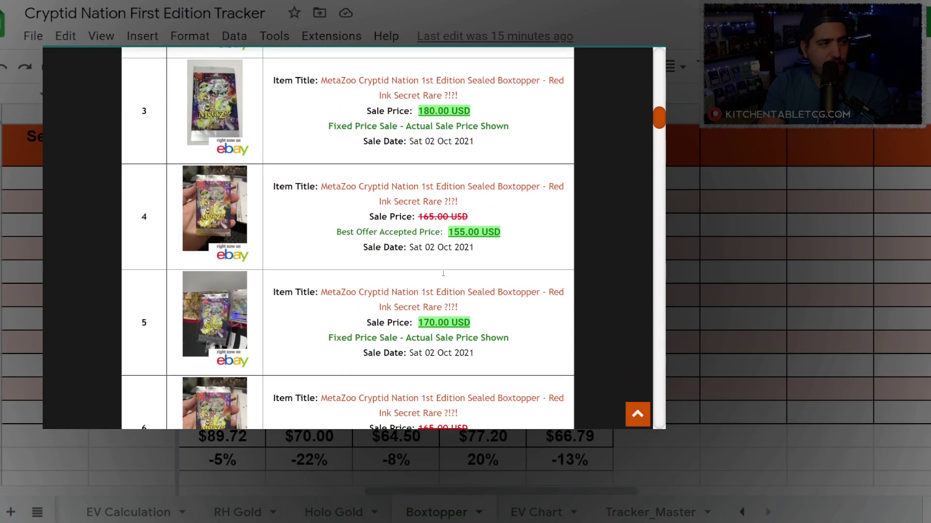
scroll(444, 276, up, 5)
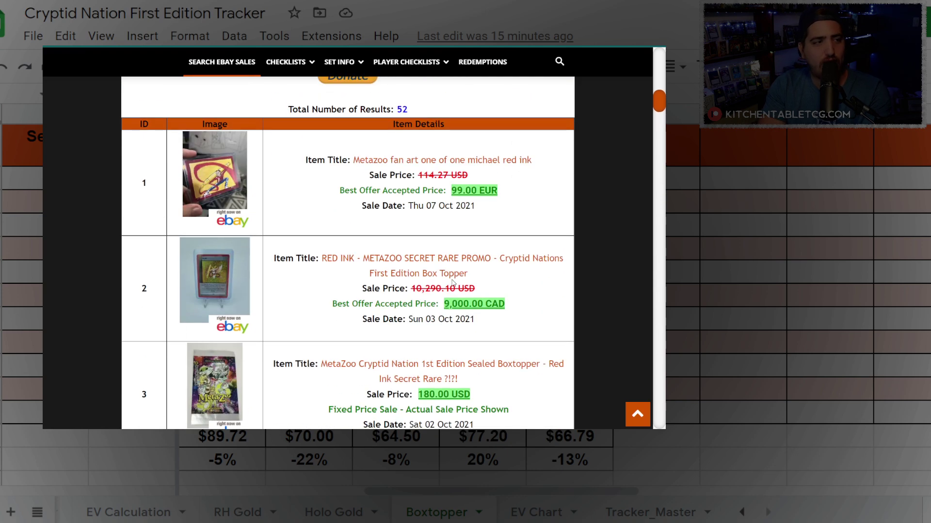
scroll(450, 271, down, 4)
scroll(450, 271, down, 4)
scroll(446, 265, up, 9)
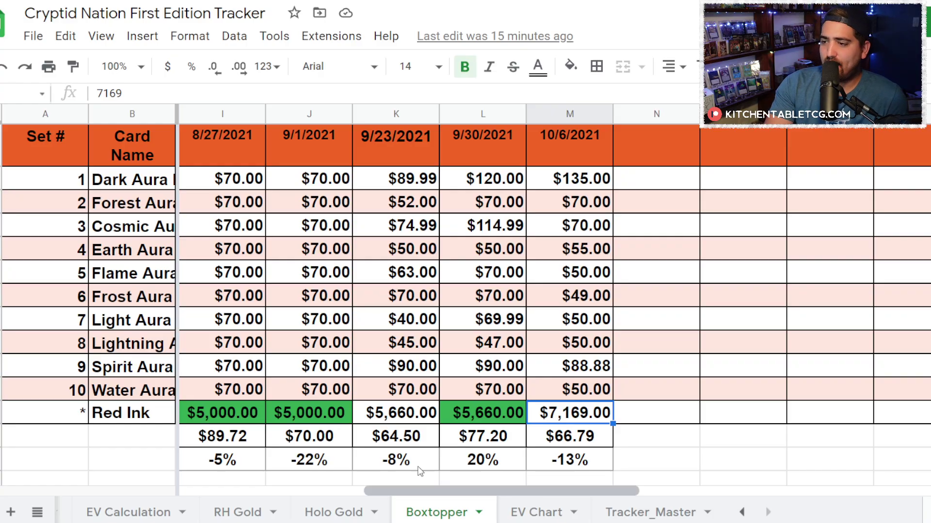
View the EV Chart sheet, and inspect the per-box values of NF Bronze, NF Silver, RH Bronze and RH Gold on EV Calculation.
click(537, 511)
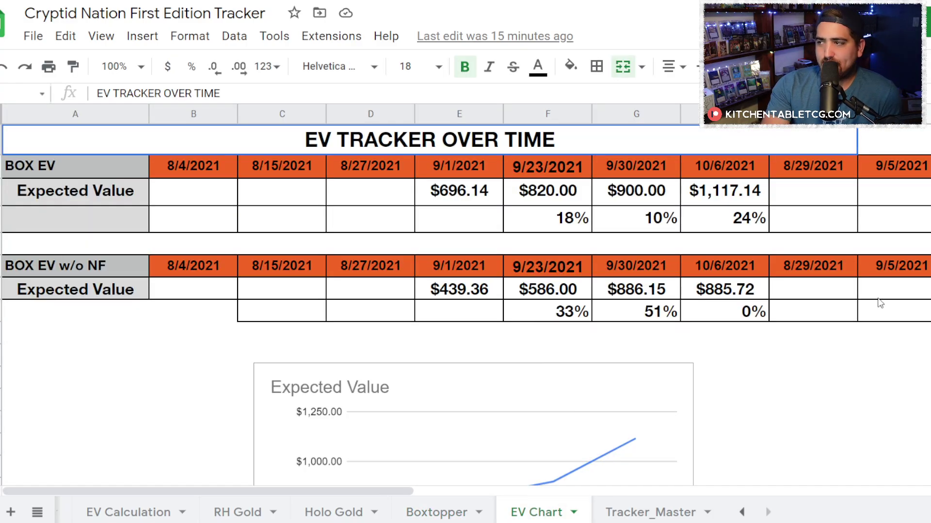
click(192, 514)
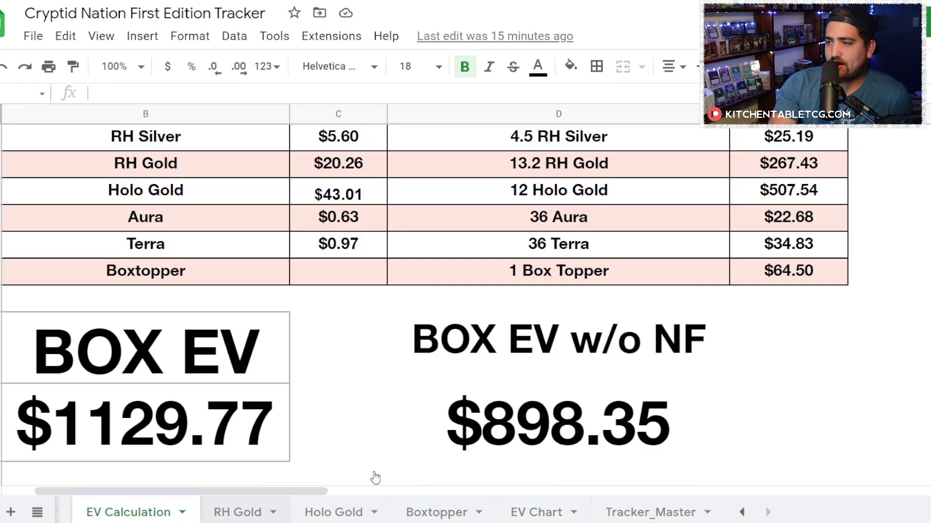
scroll(683, 289, up, 3)
scroll(639, 247, down, 1)
scroll(639, 247, up, 1)
click(812, 194)
click(816, 233)
click(813, 258)
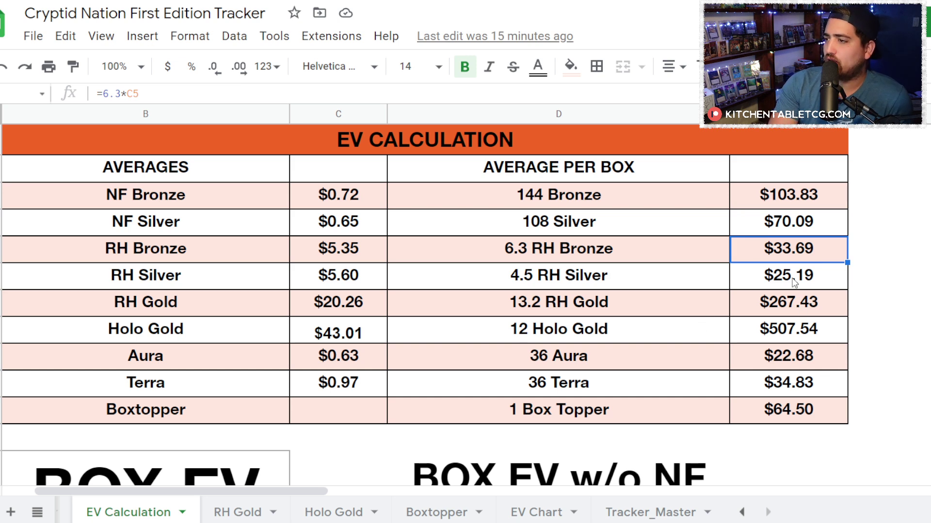
click(776, 310)
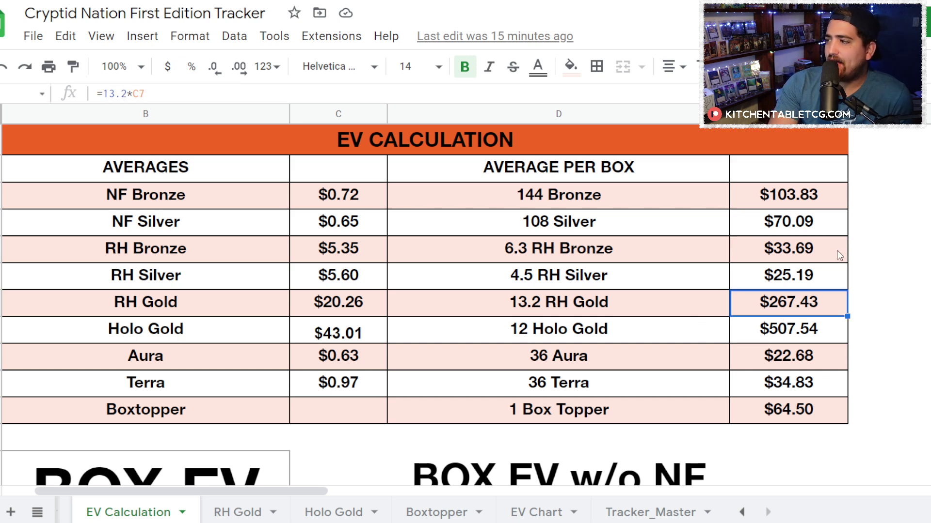
Inspect the BOX EV and BOX EV w/o NF totals on EV Calculation against the per-box averages above them.
scroll(800, 271, down, 4)
click(202, 384)
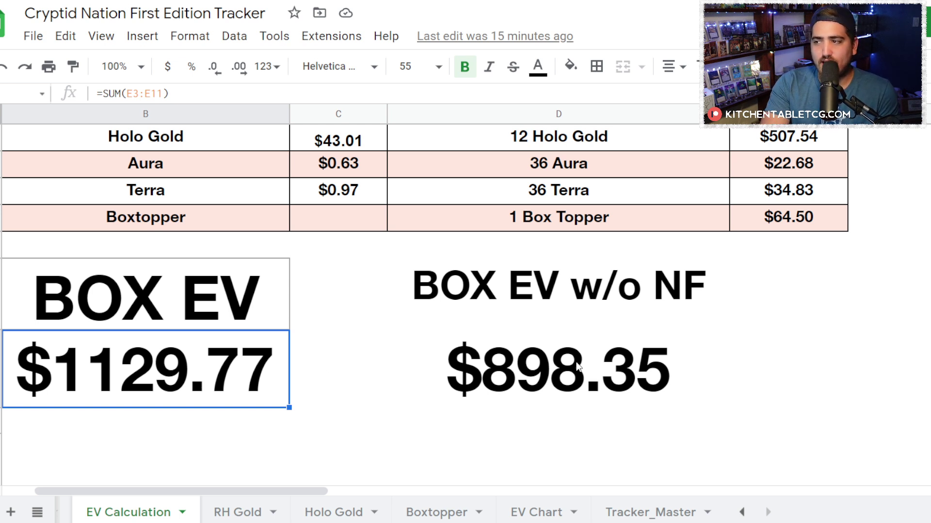
click(572, 371)
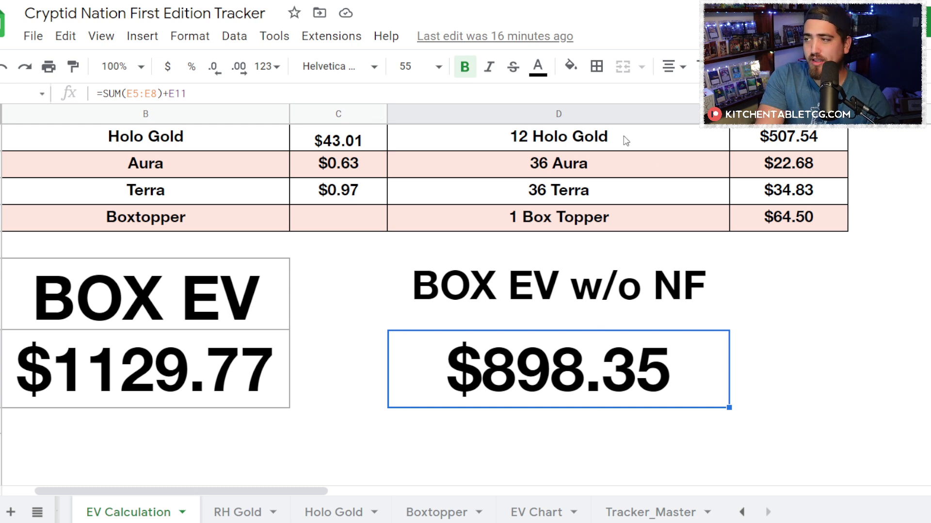
scroll(718, 262, up, 5)
scroll(685, 361, down, 4)
scroll(686, 383, down, 5)
scroll(679, 387, up, 2)
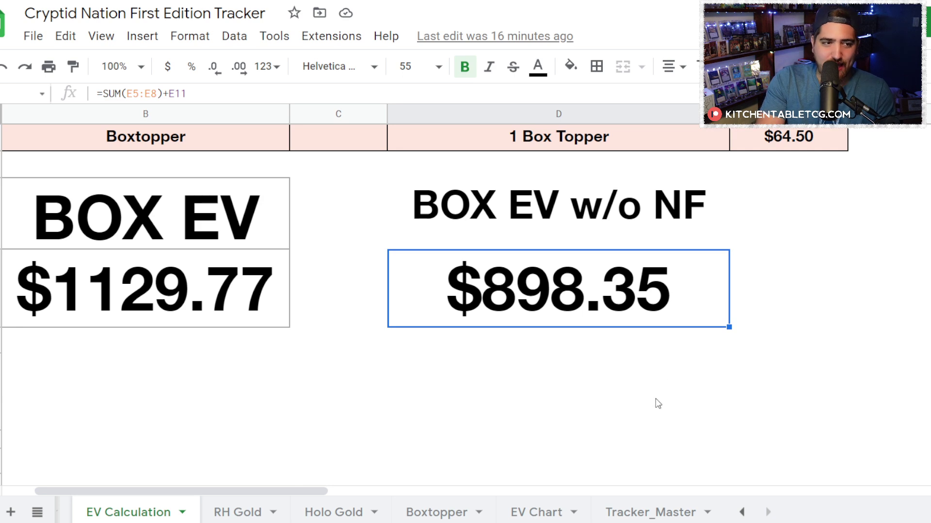
Switch to the Cryptid Nation Kickstarter Tracker and view RH Bronze's average prices and growth across all recorded dates.
scroll(581, 384, up, 5)
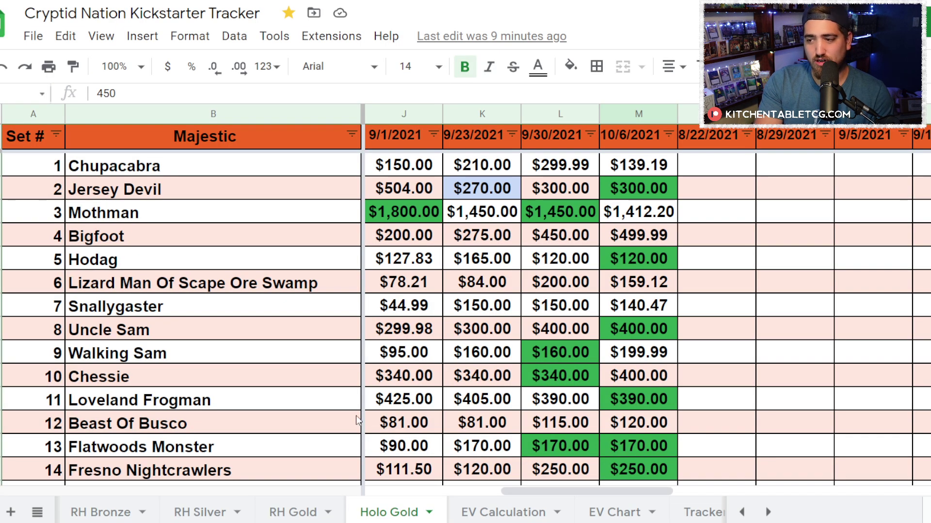
click(90, 514)
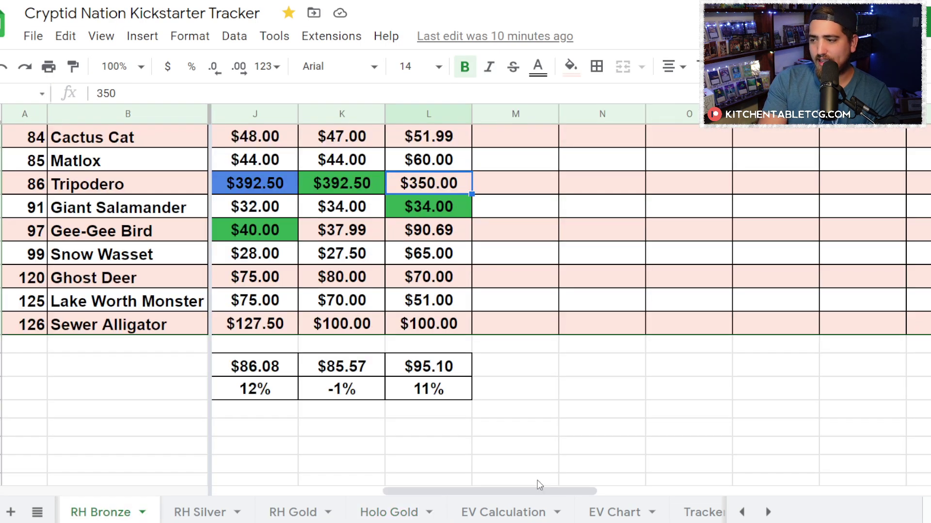
drag(531, 488, 448, 485)
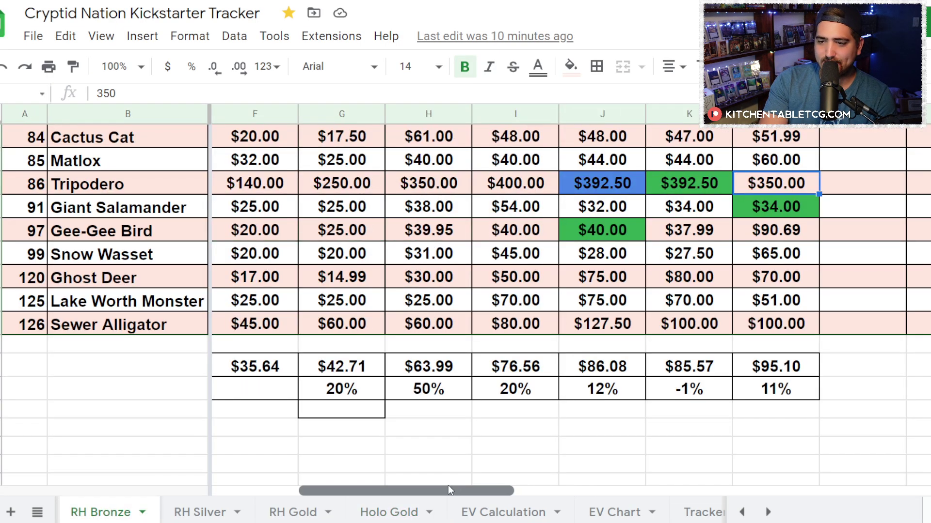
Compare the latest average price and growth percentage on the NF Bronze and NF Silver sheets.
click(741, 512)
click(742, 512)
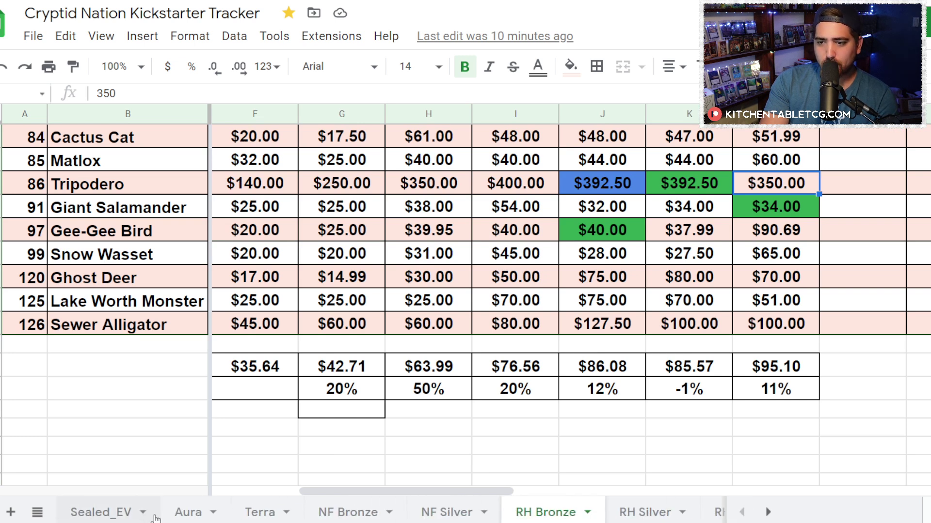
click(320, 513)
click(514, 396)
click(439, 512)
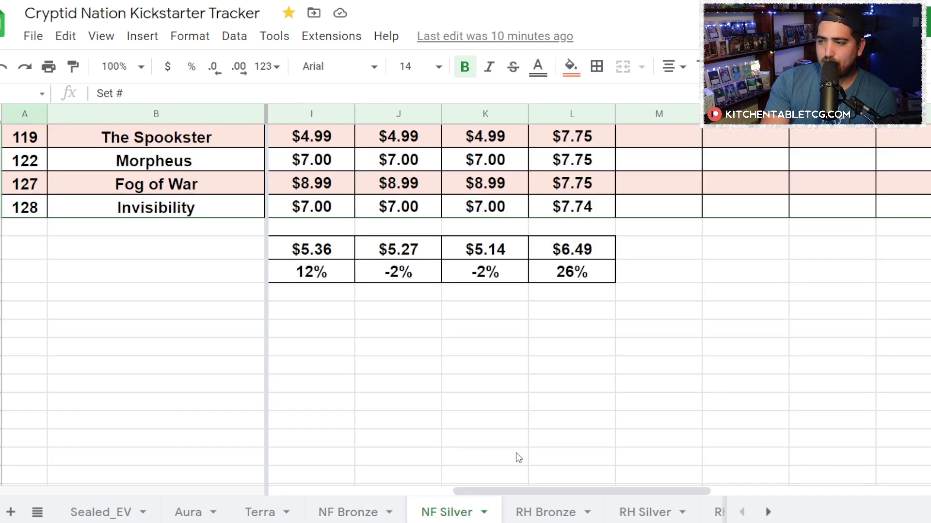
click(577, 281)
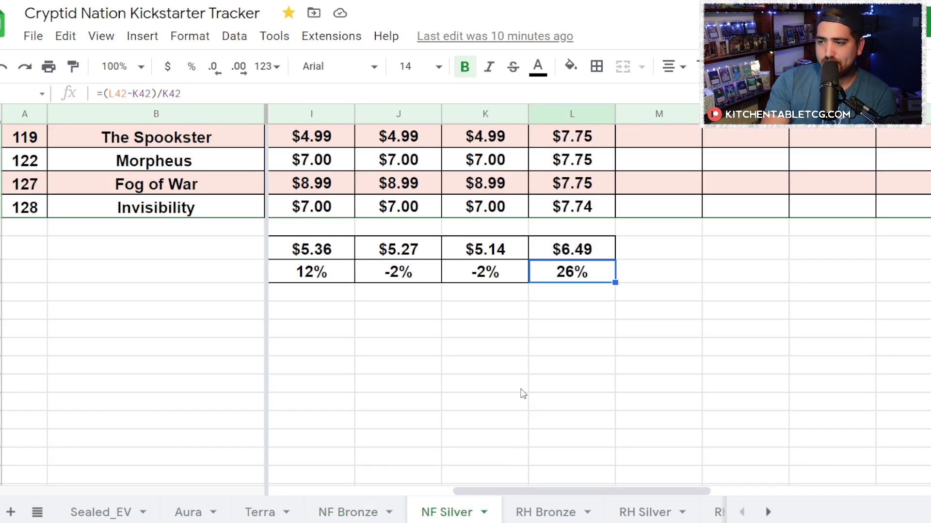
click(382, 514)
click(531, 416)
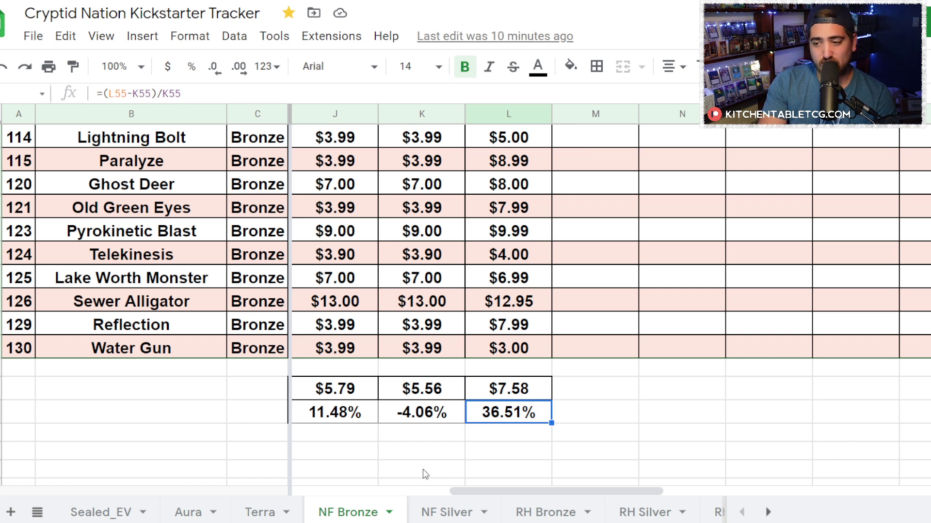
click(433, 515)
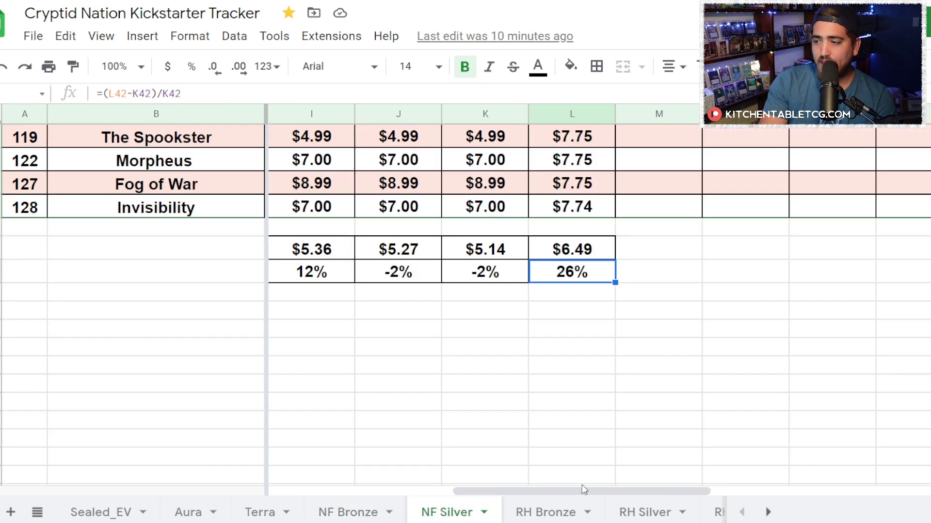
On RH Bronze, inspect the latest average growth and the 10/6/2021 prices of Bunny Man, Joint Snake and Matlox.
click(553, 511)
click(814, 395)
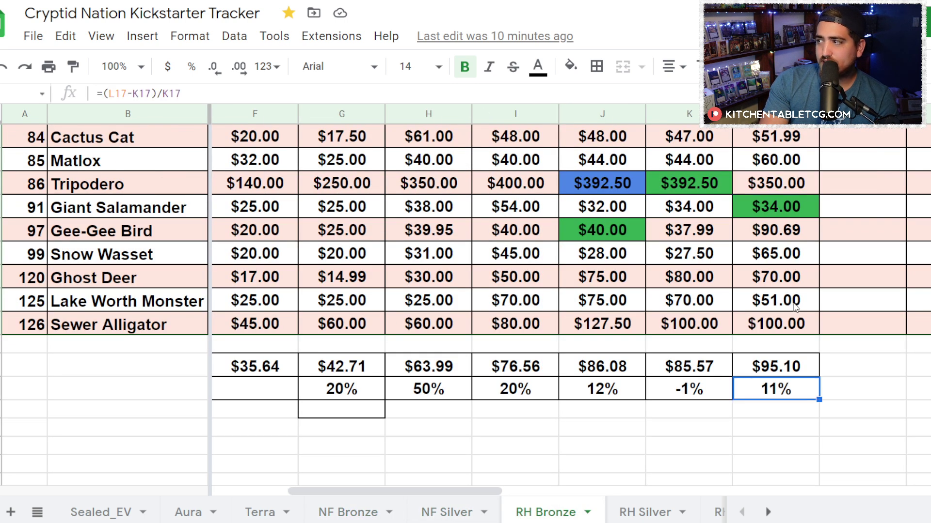
scroll(800, 348, up, 3)
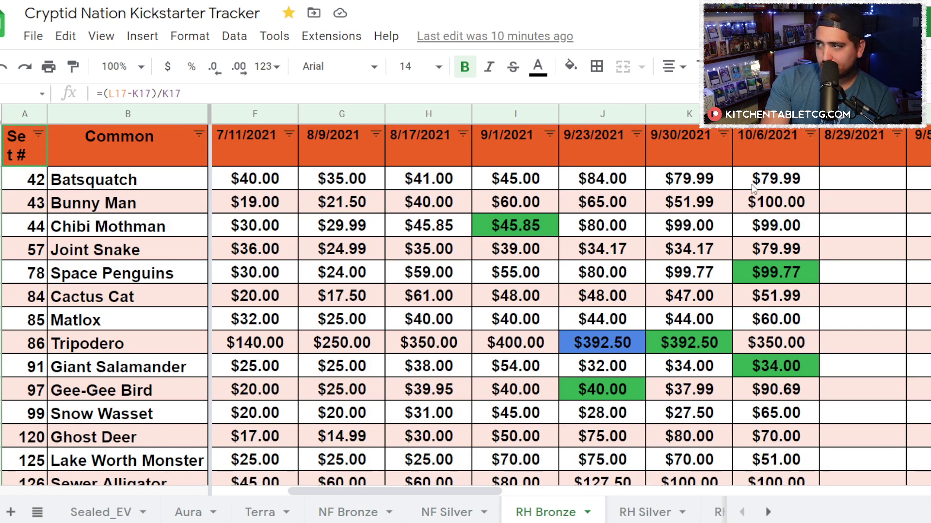
click(766, 208)
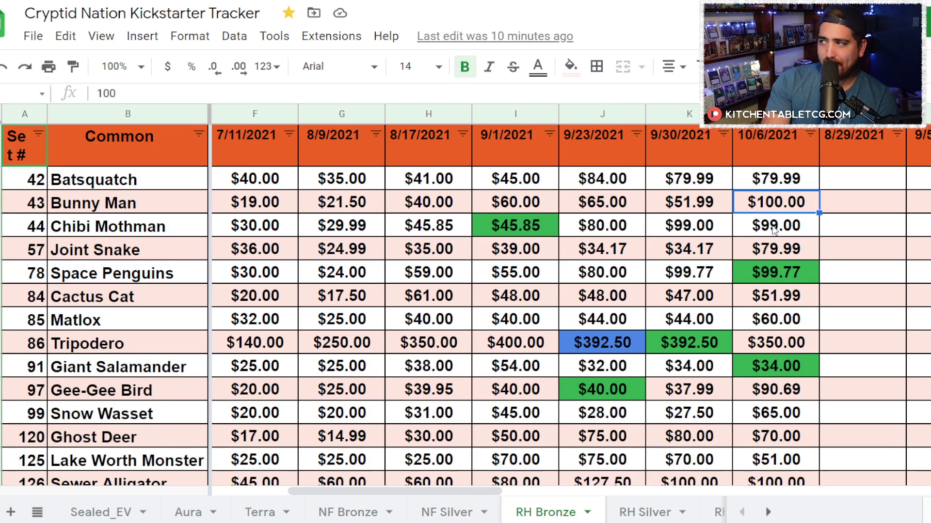
click(768, 248)
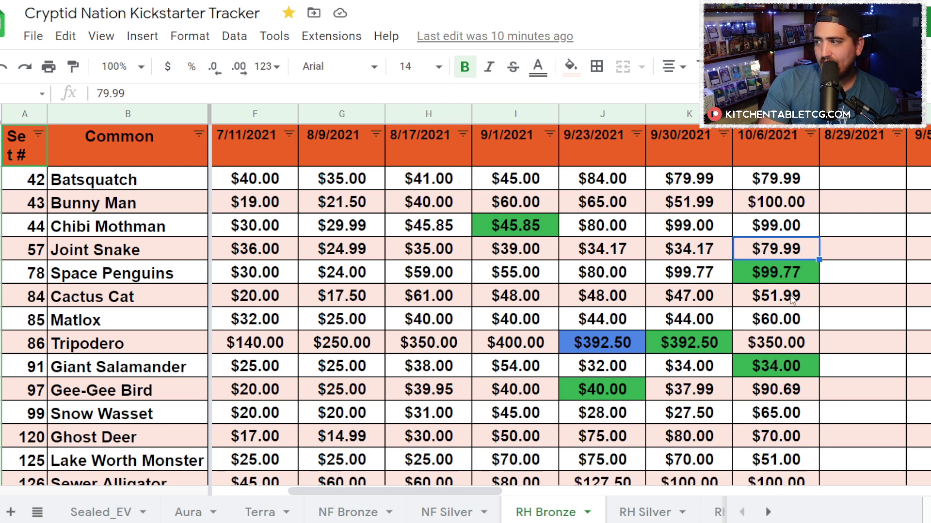
click(790, 320)
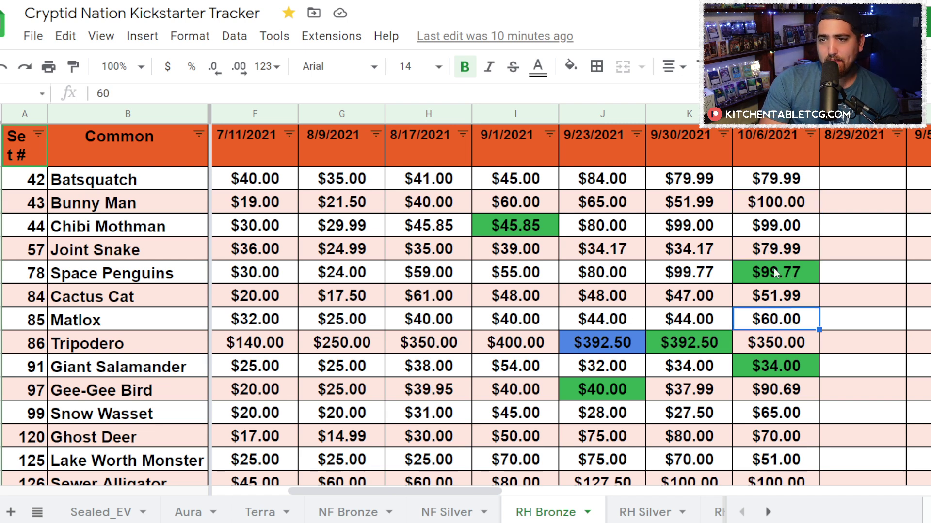
Compare RH Bronze's average growth percentages for 9/23/2021, 9/30/2021 and 10/6/2021 below the card list.
scroll(752, 244, down, 5)
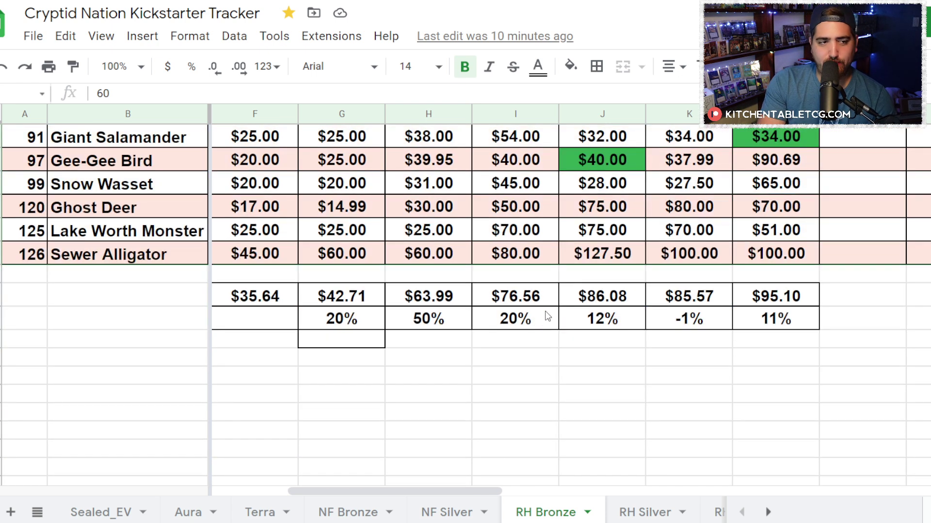
click(581, 320)
click(684, 320)
click(792, 319)
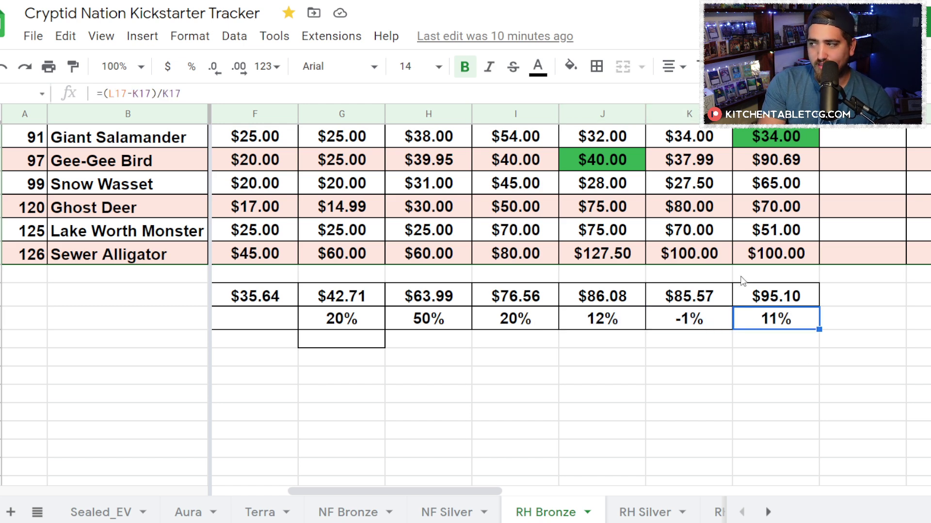
On RH Silver, compare the last two average growth percentages and check Kentucky Hellhound's 10/6/2021 price.
click(635, 515)
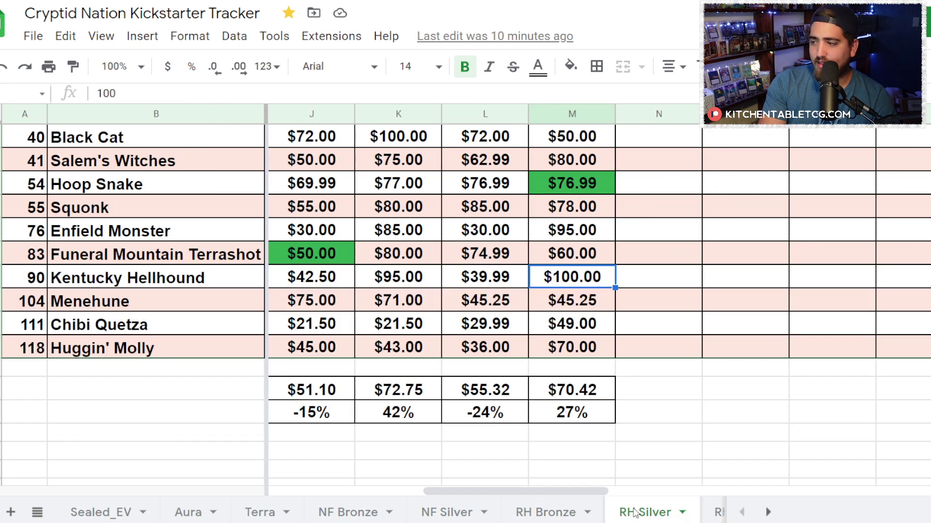
click(482, 418)
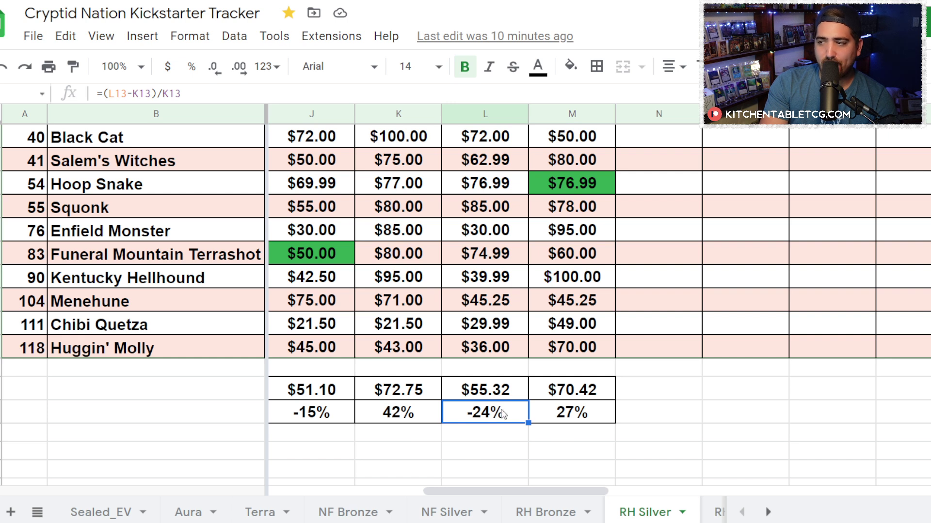
click(593, 418)
scroll(575, 401, up, 2)
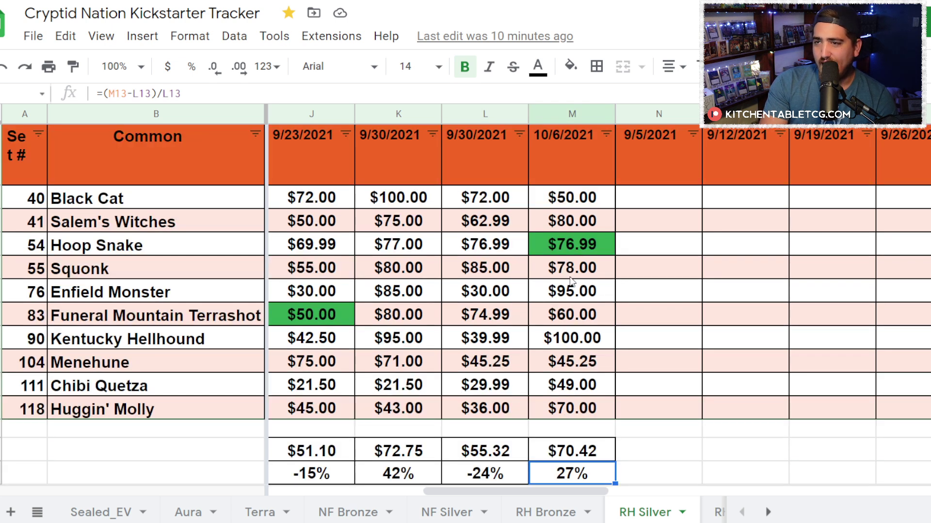
click(579, 340)
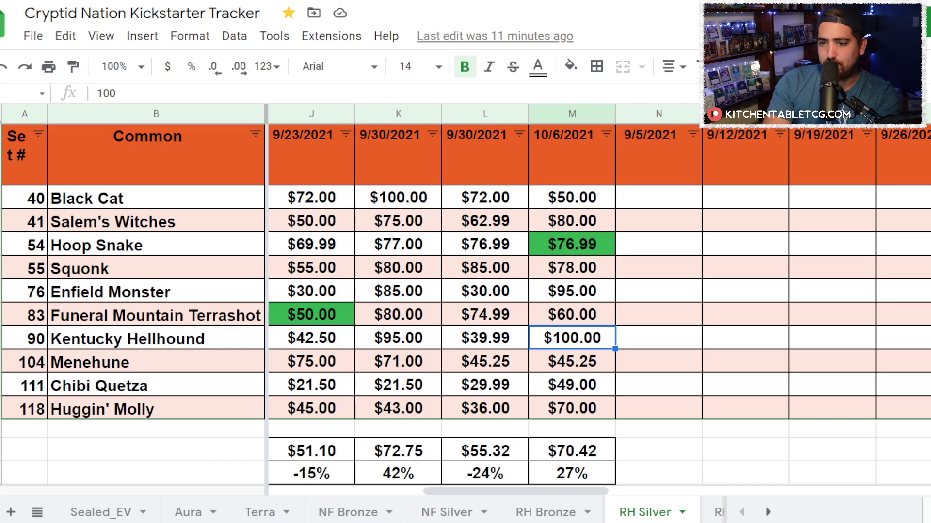
On Sealed_EV, check the 10/6/2021 prices of the regular and Non-Alternating Kickstarter boxes against earlier dates.
click(101, 513)
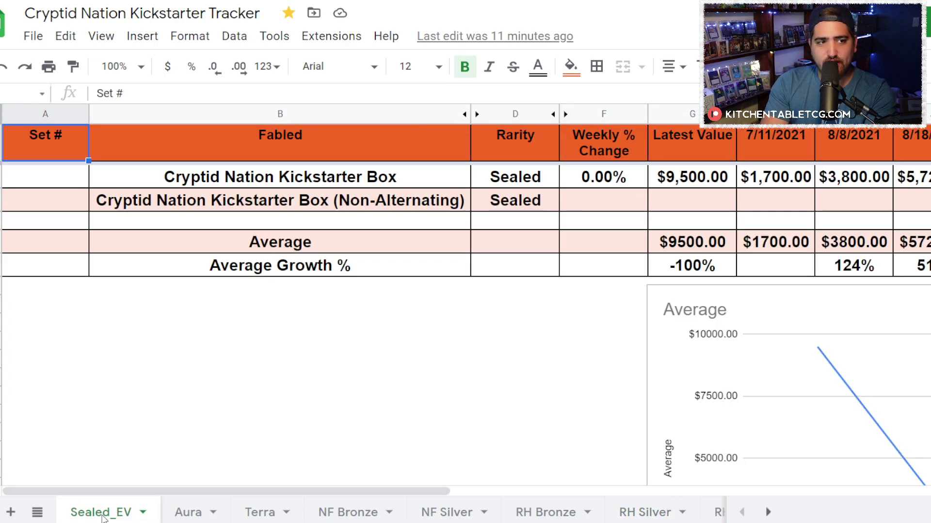
drag(289, 498, 637, 492)
click(517, 185)
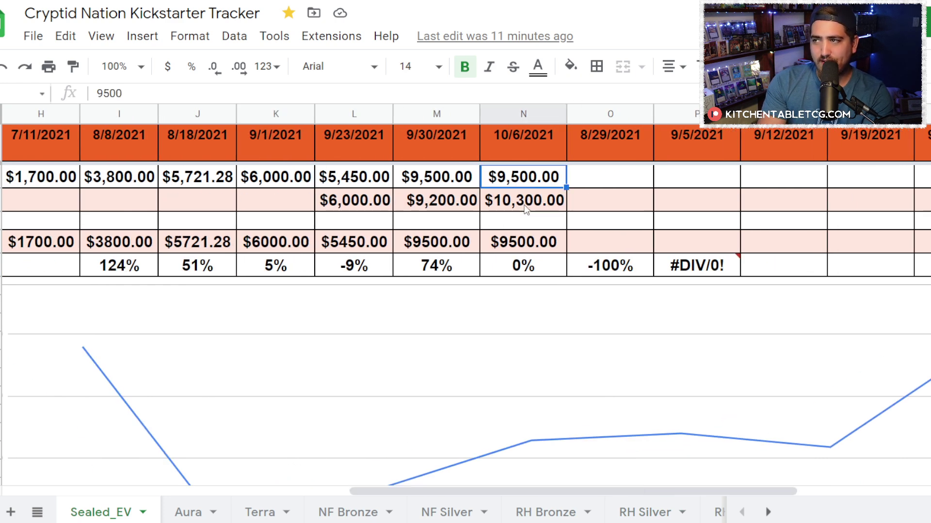
click(525, 203)
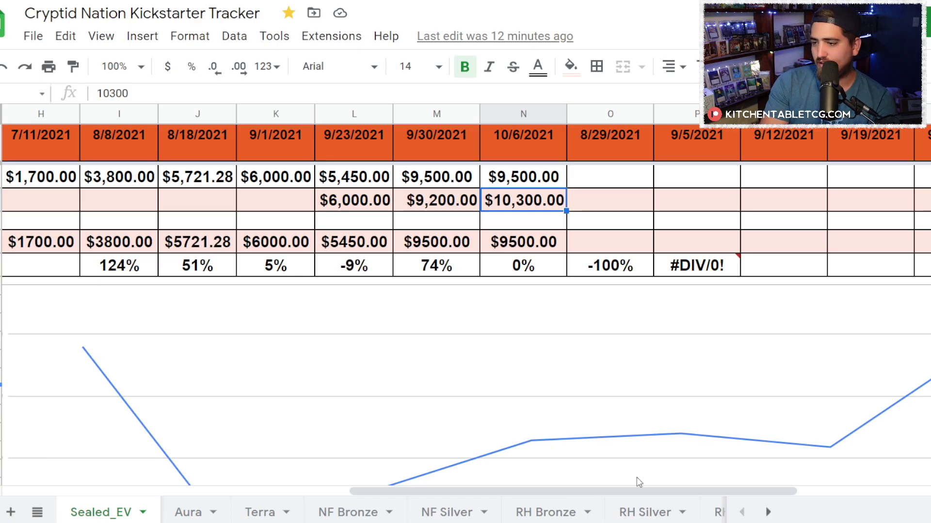
Revisit RH Silver's latest prices, and compare RH Gold's average price and growth for 9/23/2021 and 9/30/2021.
click(538, 513)
click(636, 513)
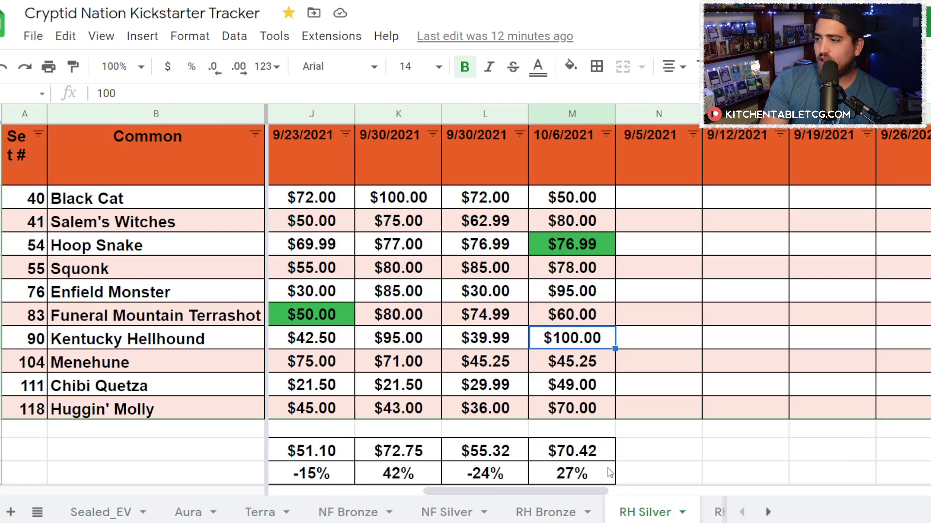
drag(495, 492, 525, 491)
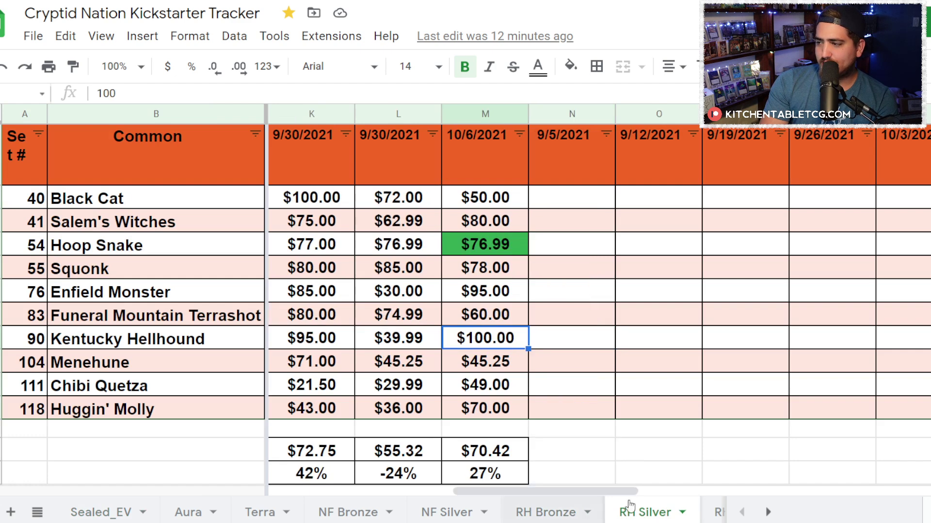
click(769, 514)
click(226, 515)
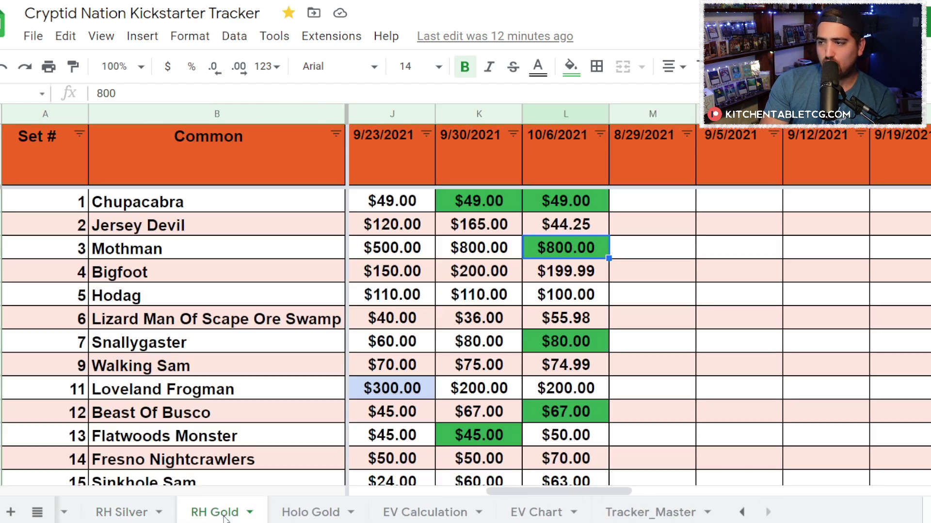
scroll(577, 433, down, 2)
scroll(577, 433, down, 10)
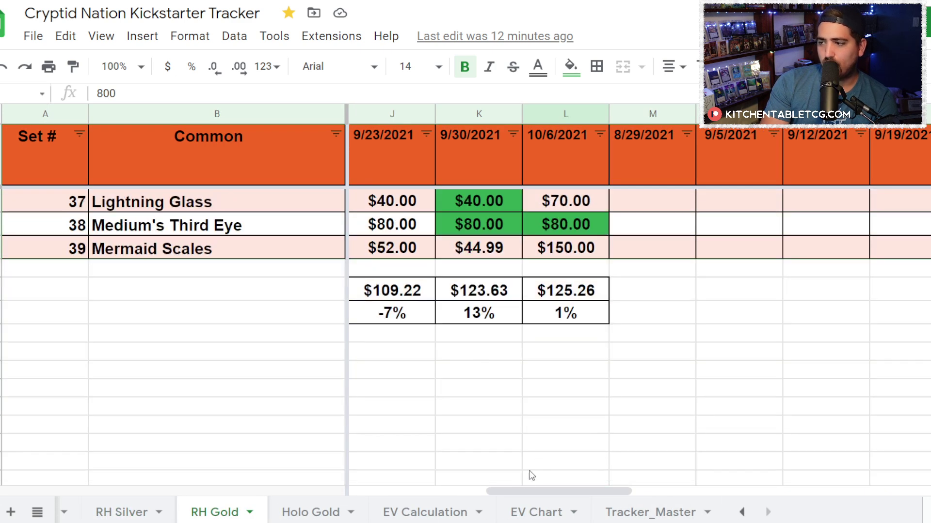
drag(522, 489, 487, 488)
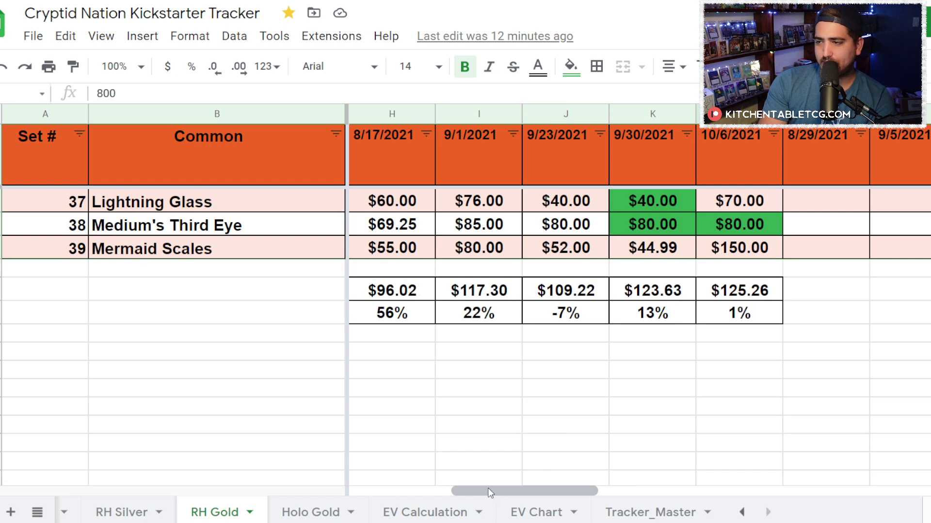
click(603, 313)
click(660, 297)
click(689, 310)
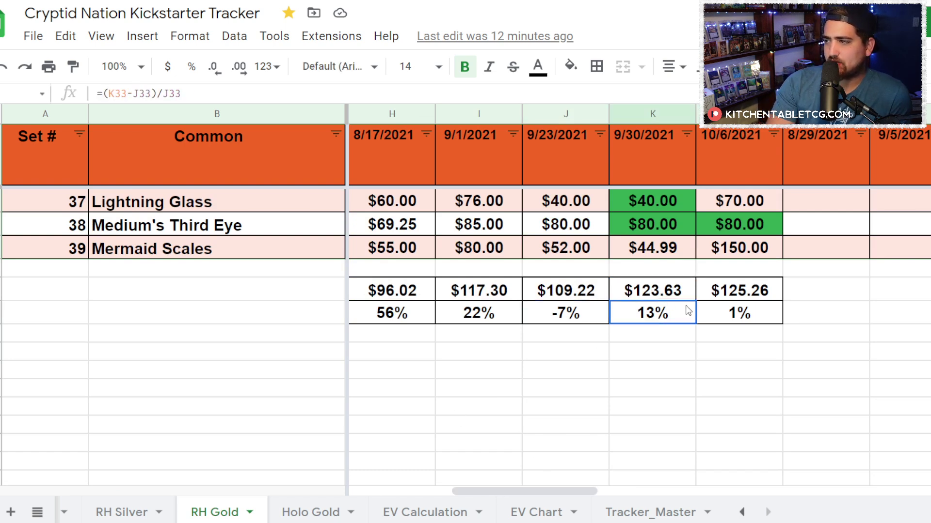
Look through RH Gold's card prices and check the 10/6/2021 values of Quetzalcoatlus and Babe The Blue Ox.
scroll(688, 310, up, 6)
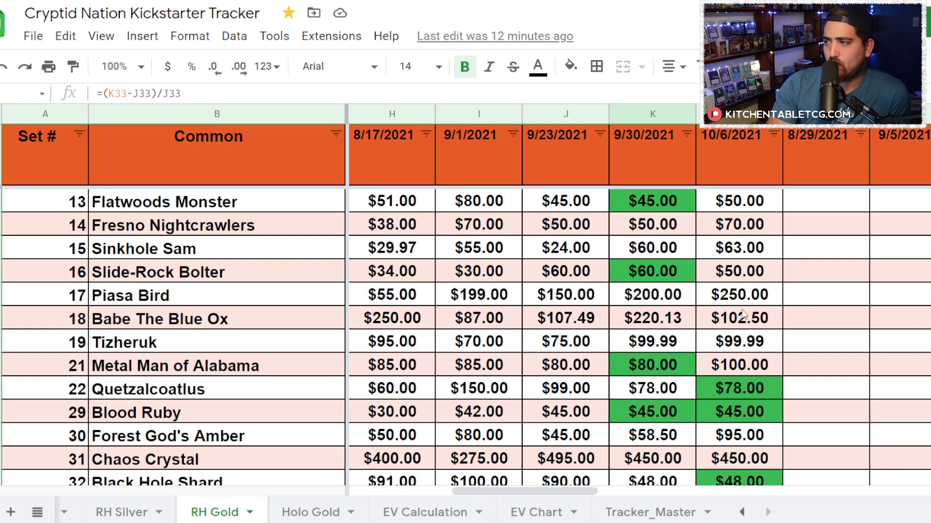
click(730, 389)
scroll(725, 383, up, 3)
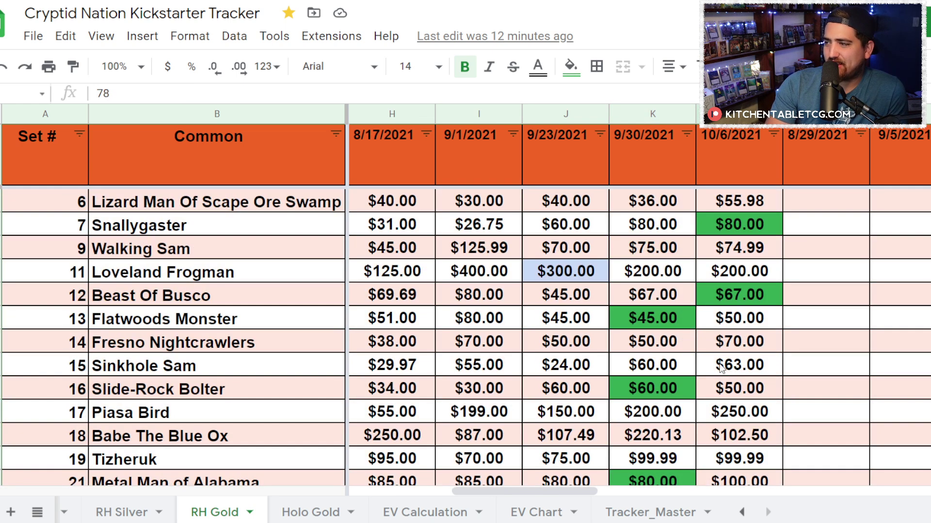
scroll(720, 368, down, 3)
click(754, 330)
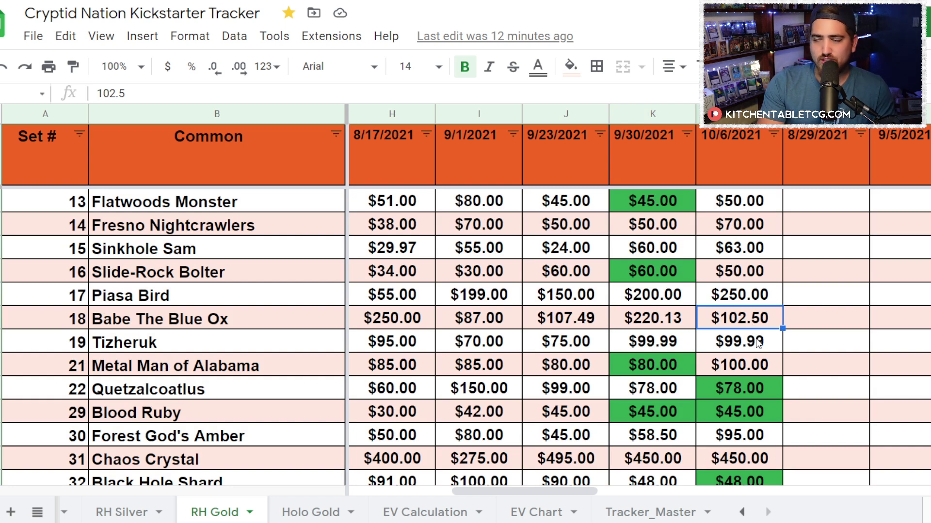
Review the first cards on RH Gold and check Mothman's 10/6/2021 price against its earlier prices.
scroll(713, 317, up, 3)
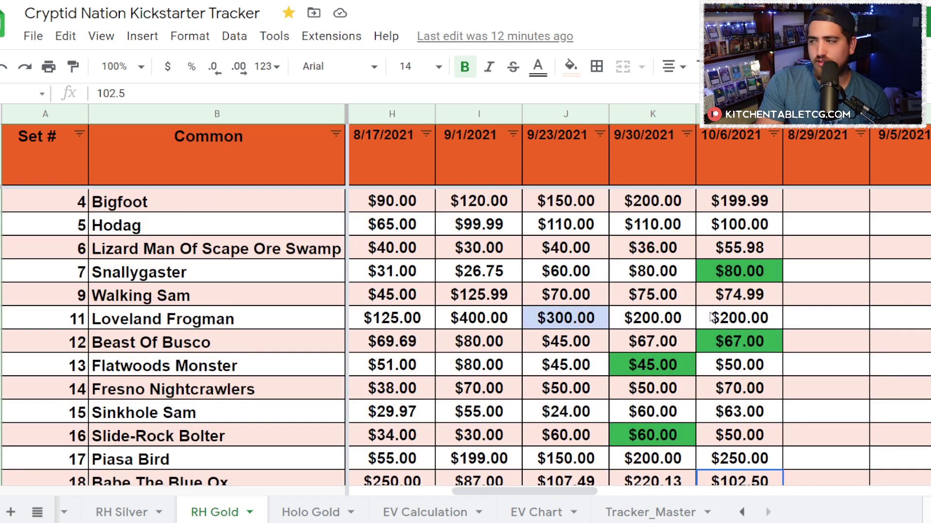
scroll(718, 314, up, 1)
click(727, 298)
scroll(774, 282, up, 1)
click(713, 255)
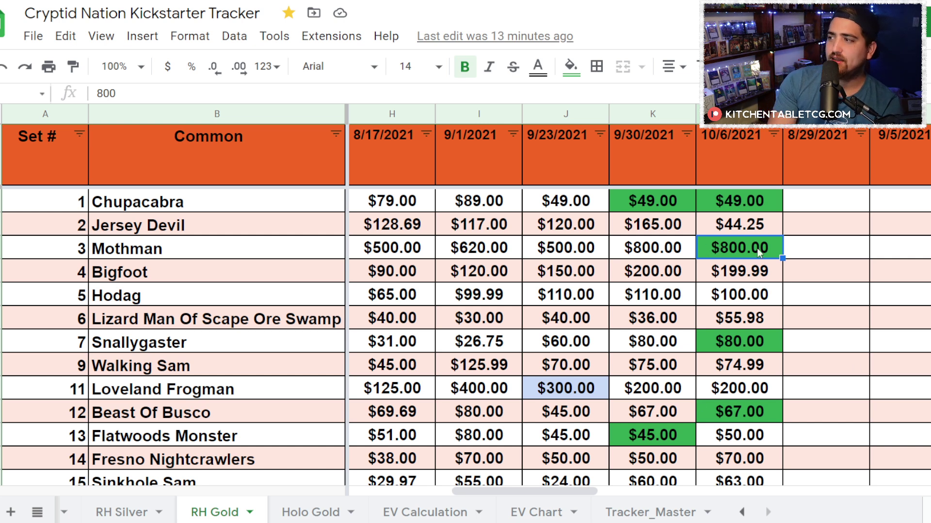
Open the Holo Gold sheet and inspect the 10/6/2021 average growth percentage below the card list.
key(ctrl+Page_Down)
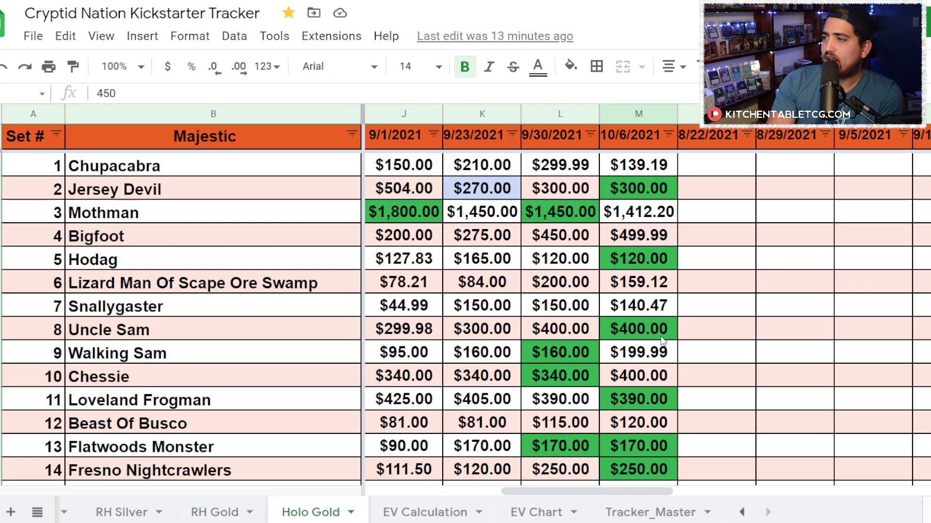
scroll(663, 334, down, 15)
click(641, 307)
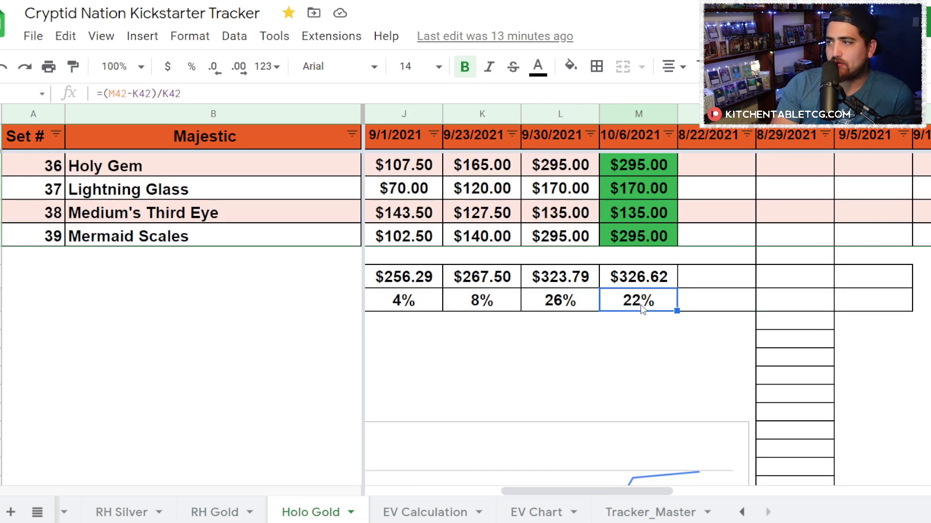
Compare Holo Gold's average growth percentages from 8/9/2021 to 9/30/2021 and check the 10/6/2021 average price.
drag(429, 305, 547, 310)
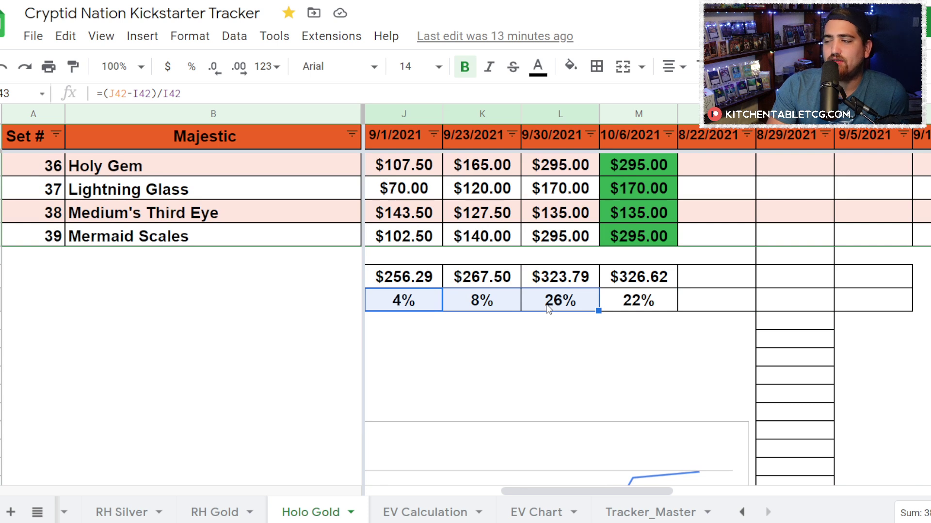
drag(639, 495, 599, 496)
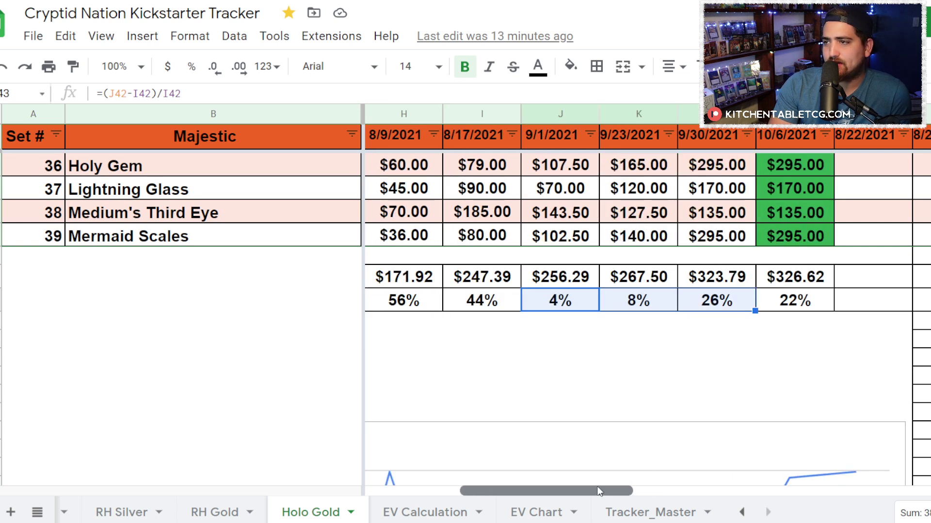
click(402, 300)
click(472, 303)
click(620, 302)
click(743, 301)
click(792, 278)
Review the first Holo Gold cards, checking the 10/6/2021 prices of Mothman, Bigfoot, Lizard Man Of Scape Ore Swamp and Walking Sam.
scroll(791, 305, up, 3)
scroll(790, 306, up, 2)
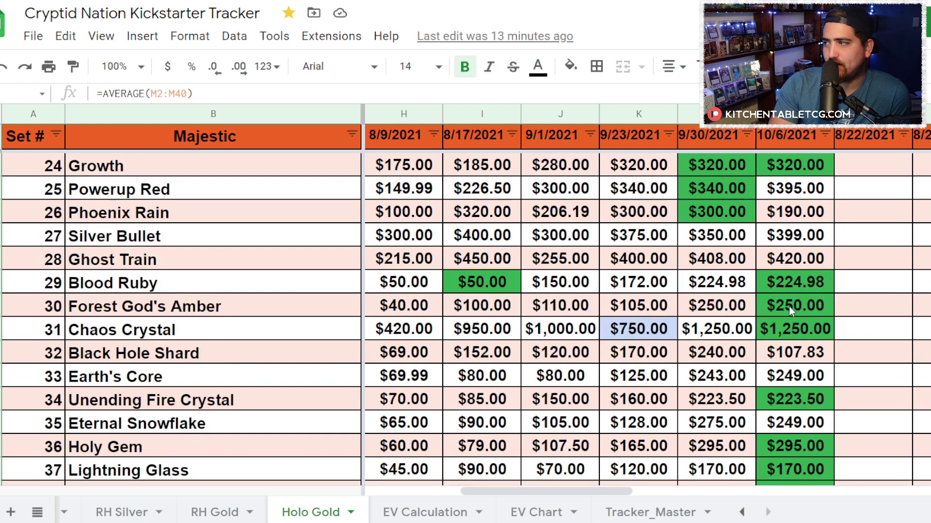
scroll(794, 335, up, 8)
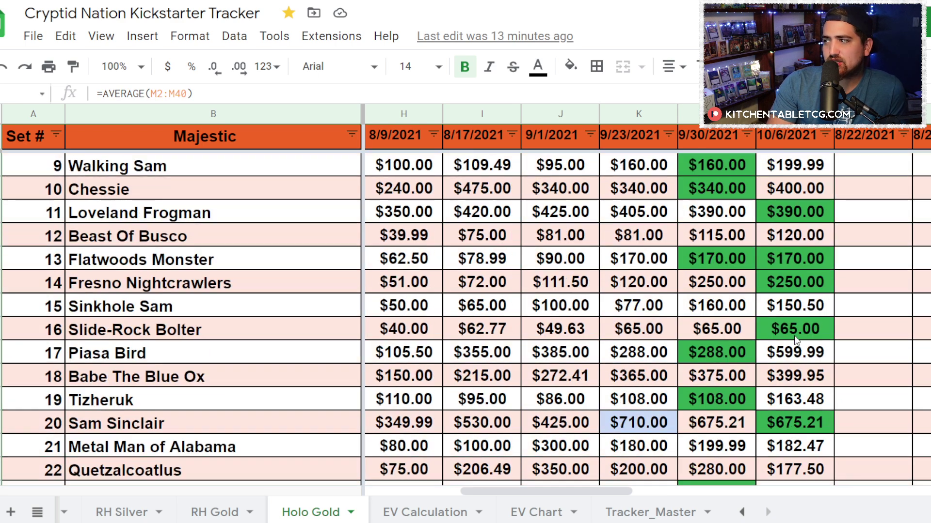
click(784, 212)
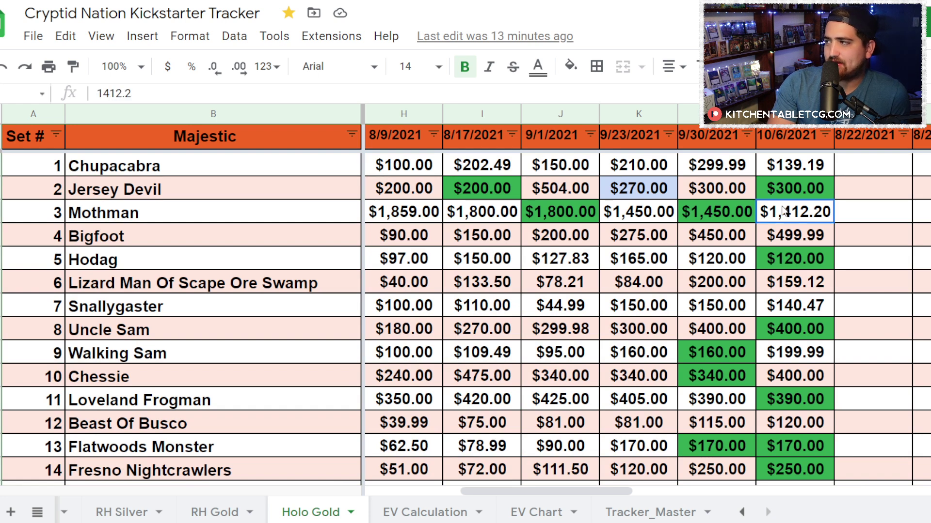
click(782, 238)
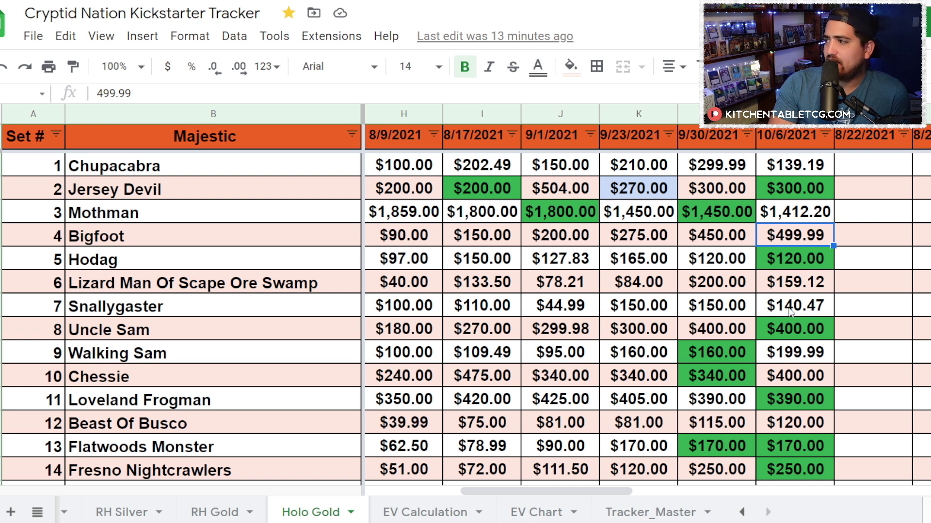
click(790, 288)
click(796, 353)
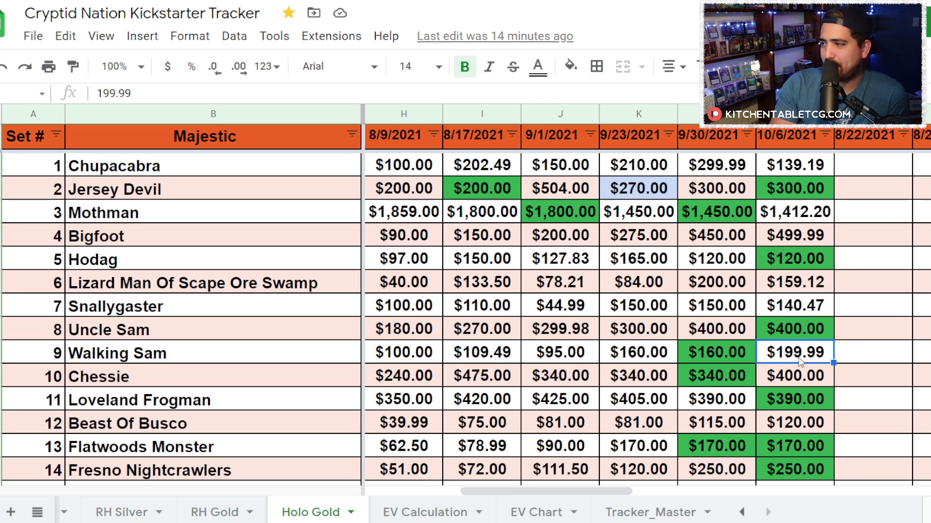
Check the 10/6/2021 Holo Gold prices of Chessie, Beast Of Busco and Piasa Bird.
click(796, 367)
scroll(795, 367, down, 1)
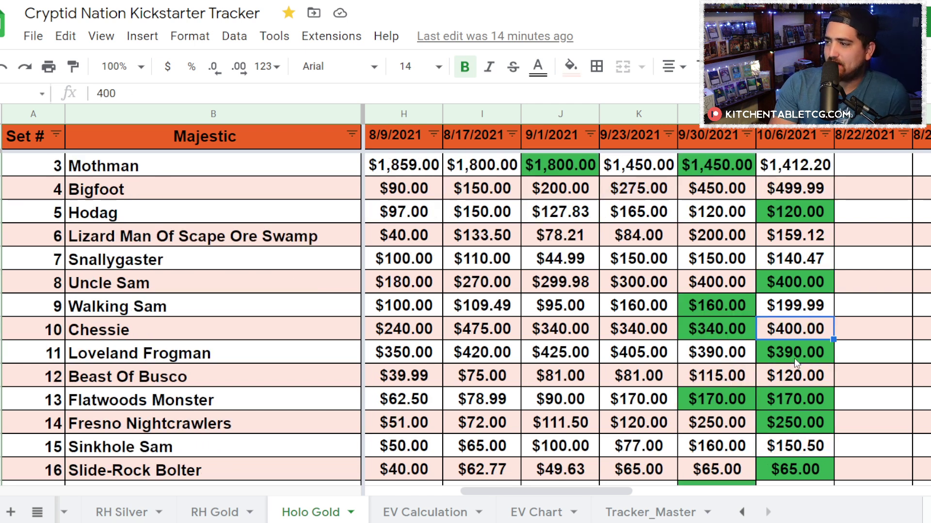
click(785, 382)
scroll(787, 388, down, 1)
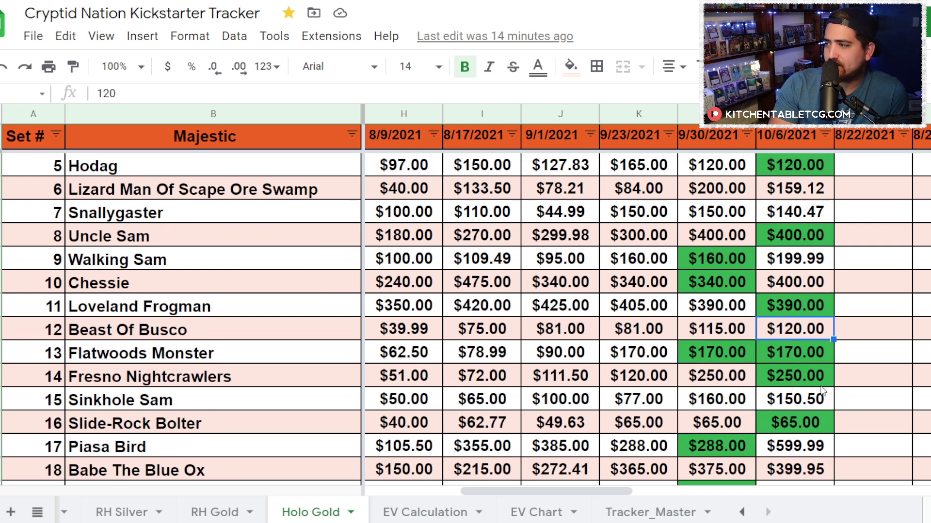
scroll(821, 390, down, 1)
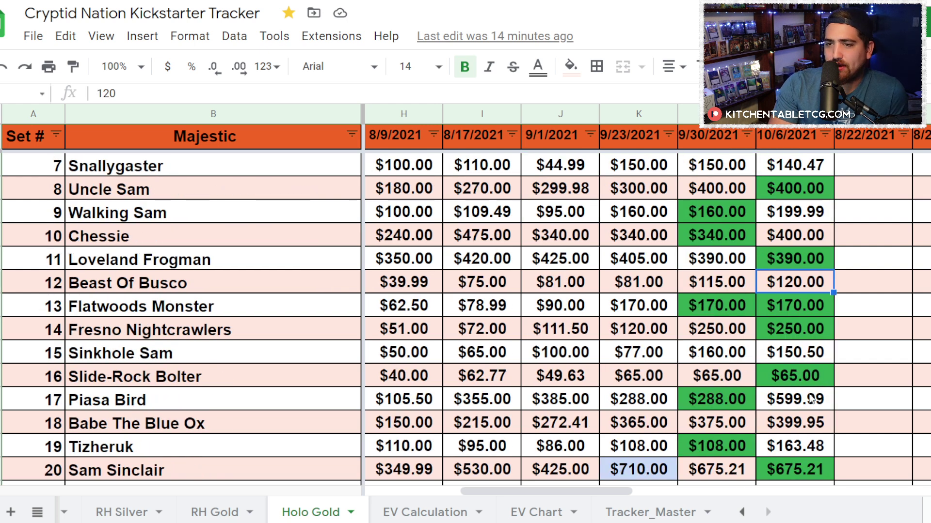
click(810, 399)
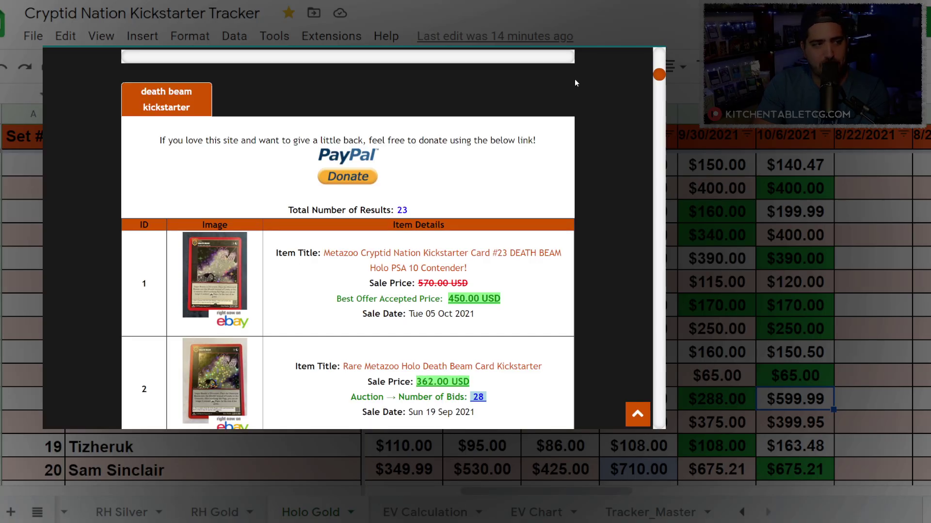
Look through the Death Beam Kickstarter sales and the remaining Holo Gold cards, ending at the 10/6/2021 average growth percentage.
scroll(494, 300, down, 3)
scroll(494, 300, up, 5)
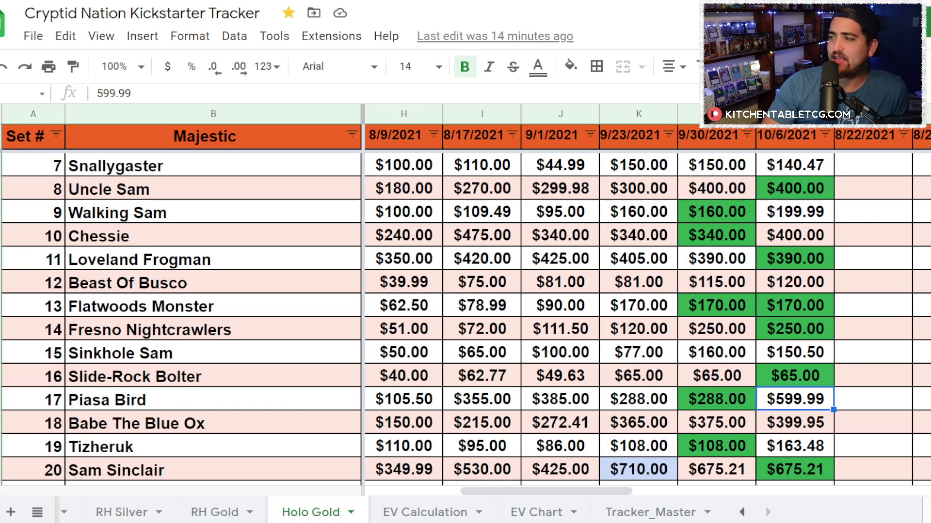
scroll(713, 383, down, 3)
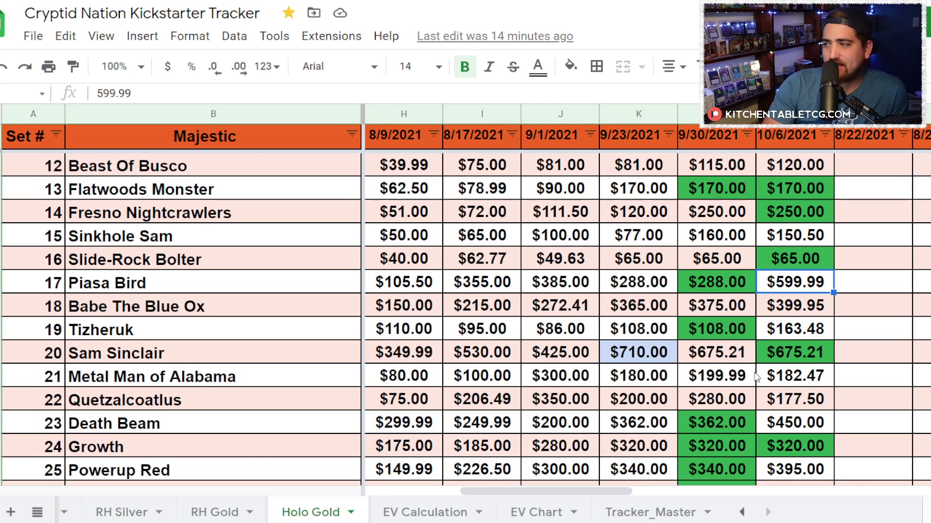
scroll(775, 378, down, 5)
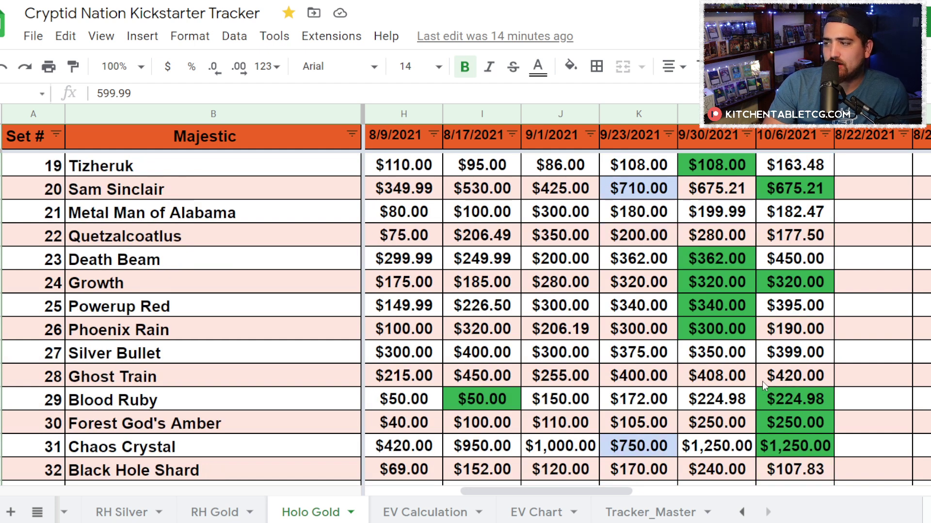
scroll(762, 382, down, 3)
scroll(763, 384, down, 1)
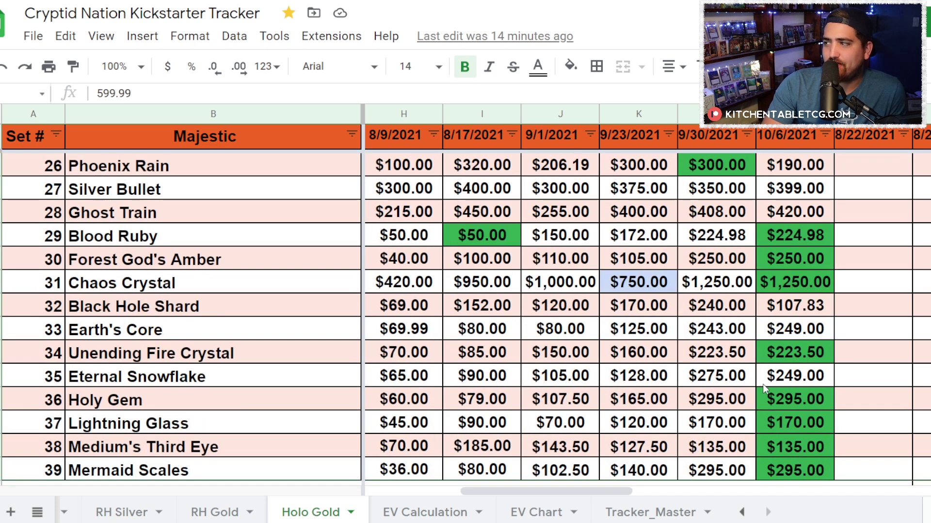
scroll(763, 384, down, 1)
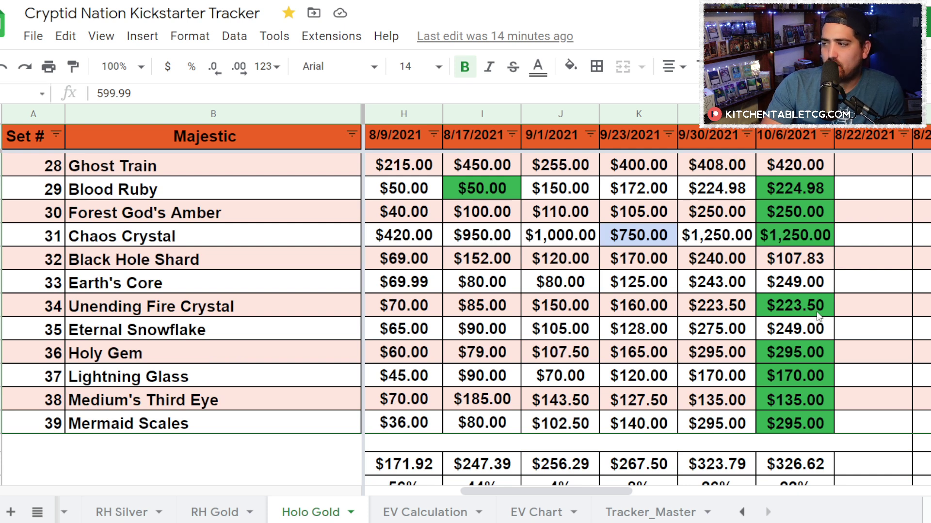
scroll(815, 308, down, 2)
click(790, 379)
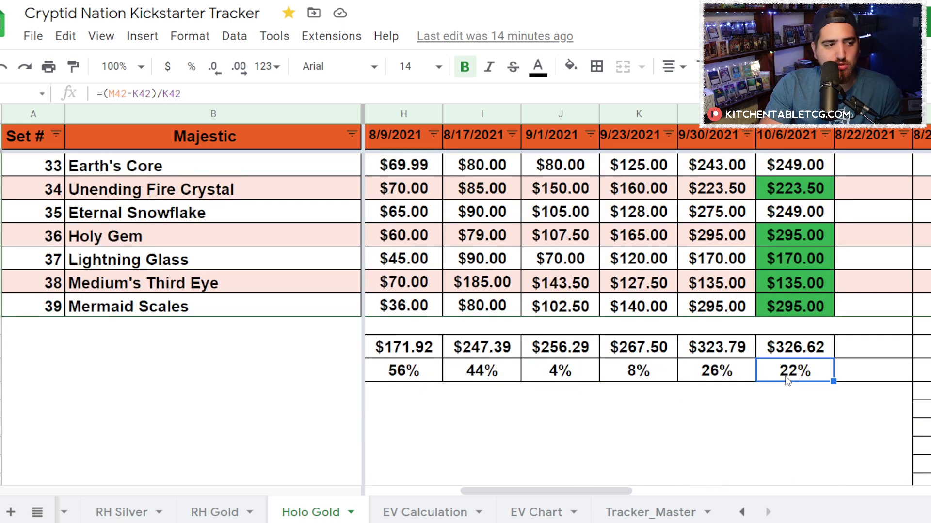
Open the EV Calculation sheet and review the category averages, Box EV and Box EV w/o NF.
click(436, 514)
scroll(575, 333, down, 3)
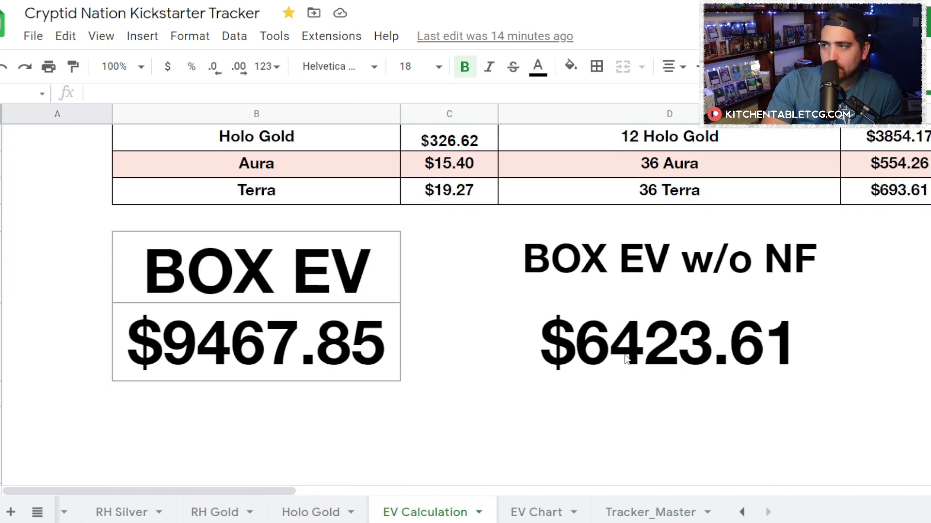
scroll(614, 367, up, 3)
scroll(684, 358, down, 3)
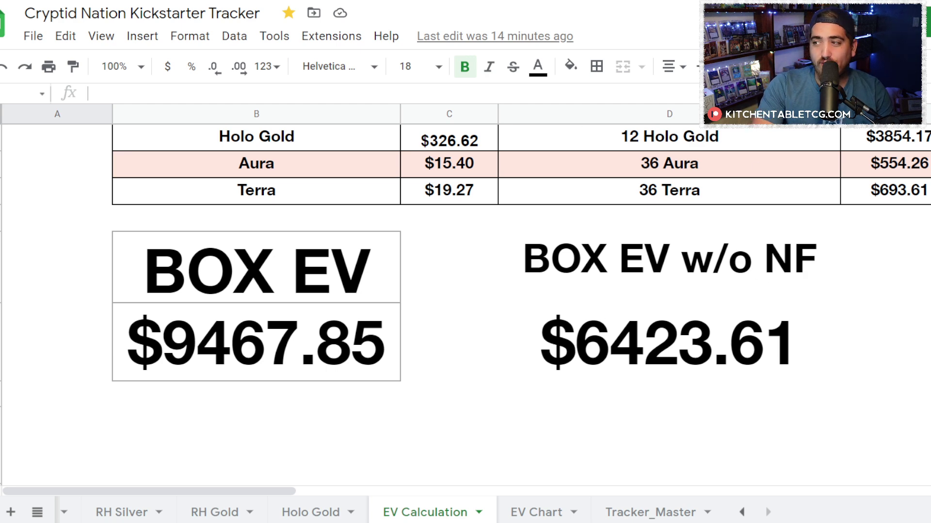
scroll(638, 365, up, 4)
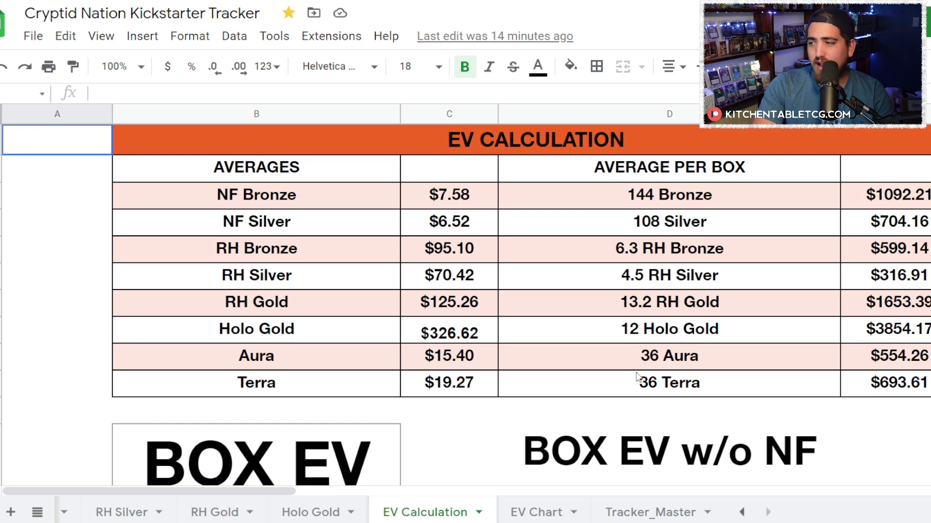
scroll(638, 378, down, 3)
scroll(630, 411, up, 1)
scroll(626, 412, down, 3)
click(615, 338)
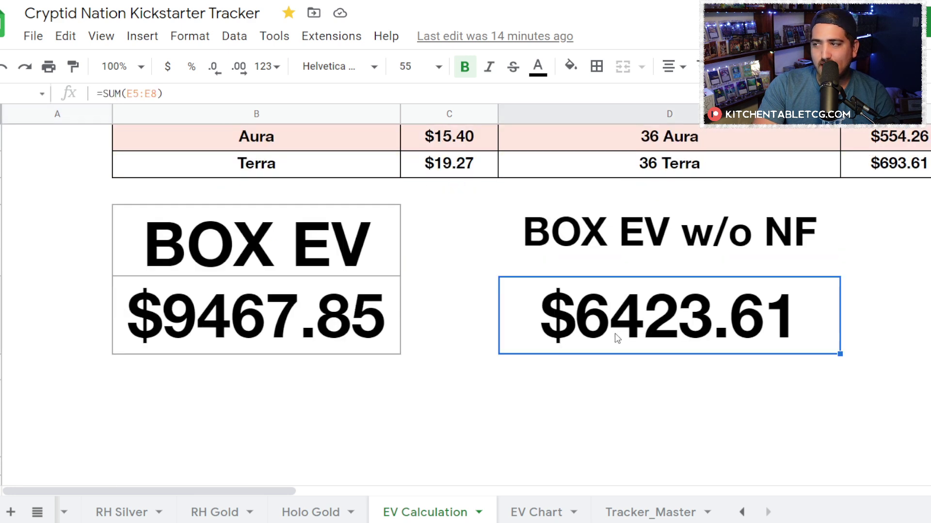
Examine the average-per-box amounts for every card category alongside the Box EV w/o NF total.
scroll(616, 338, up, 4)
drag(208, 491, 289, 499)
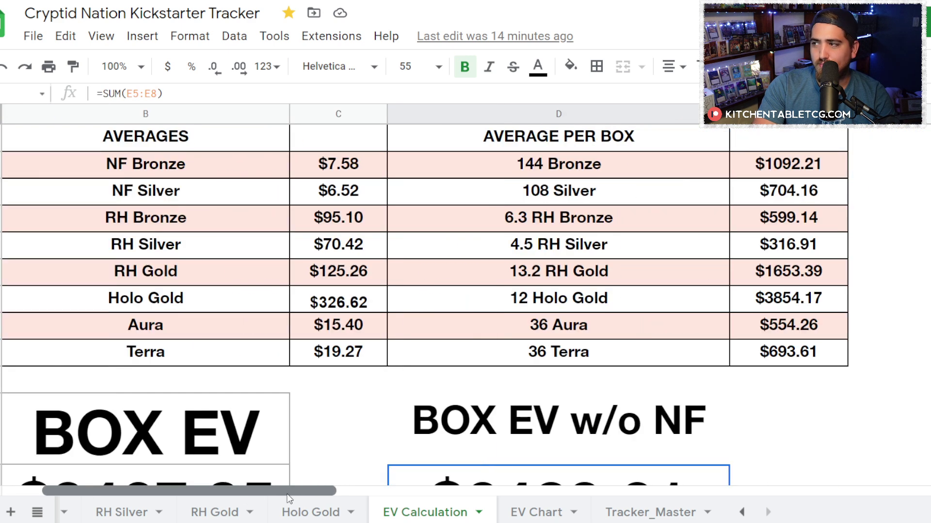
scroll(521, 368, down, 5)
scroll(519, 344, up, 1)
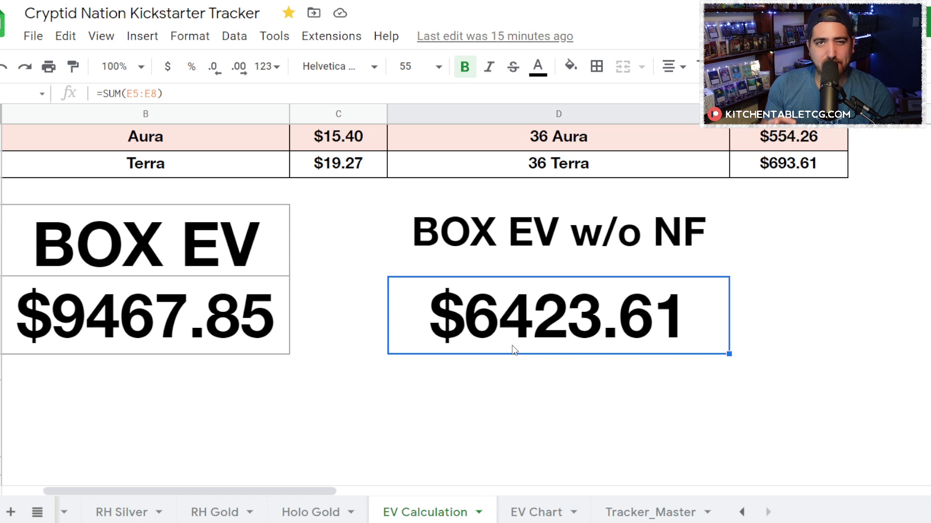
scroll(515, 350, left, 1)
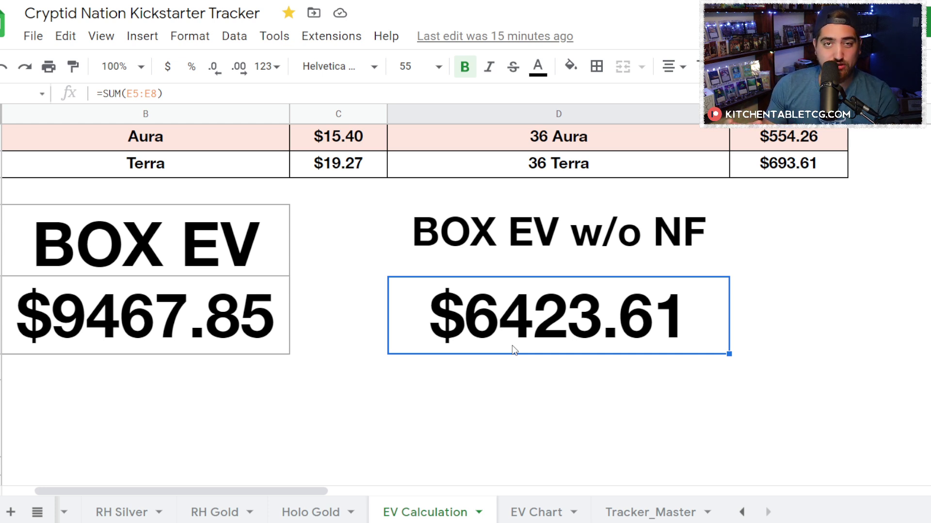
Inspect the Box EV total and Box EV w/o NF against the category rows that feed them.
click(129, 357)
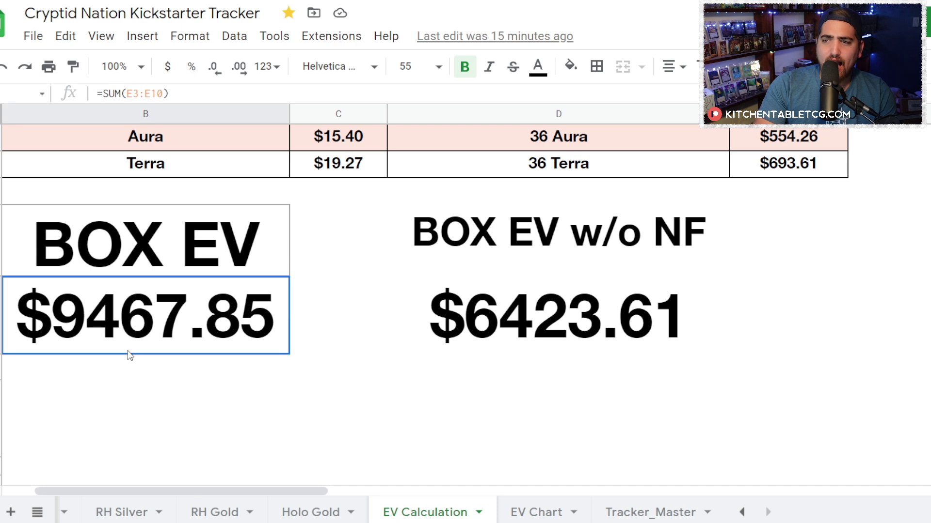
scroll(122, 310, up, 3)
scroll(135, 393, down, 1)
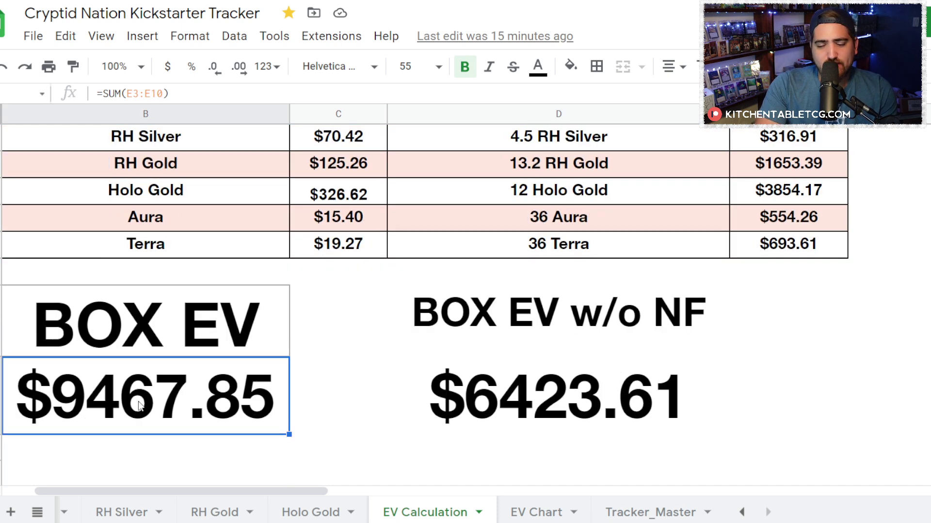
scroll(135, 450, up, 2)
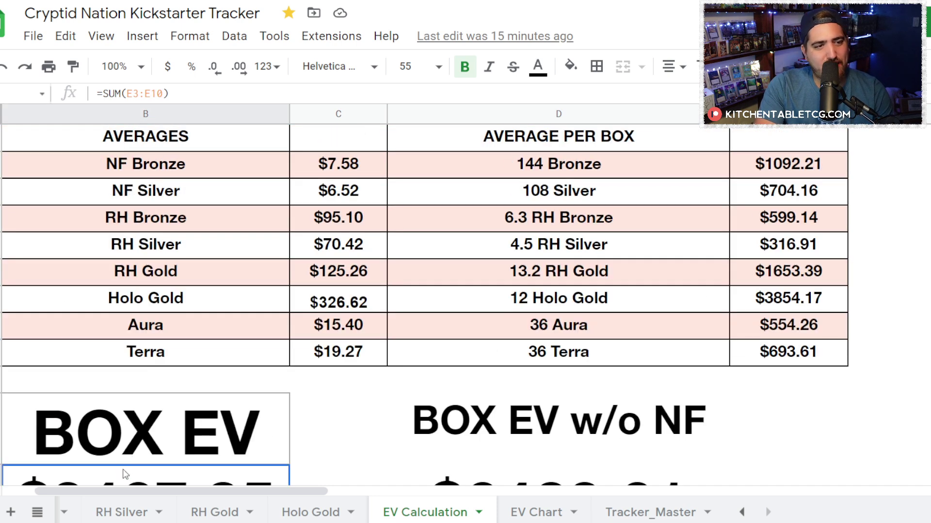
scroll(157, 421, down, 3)
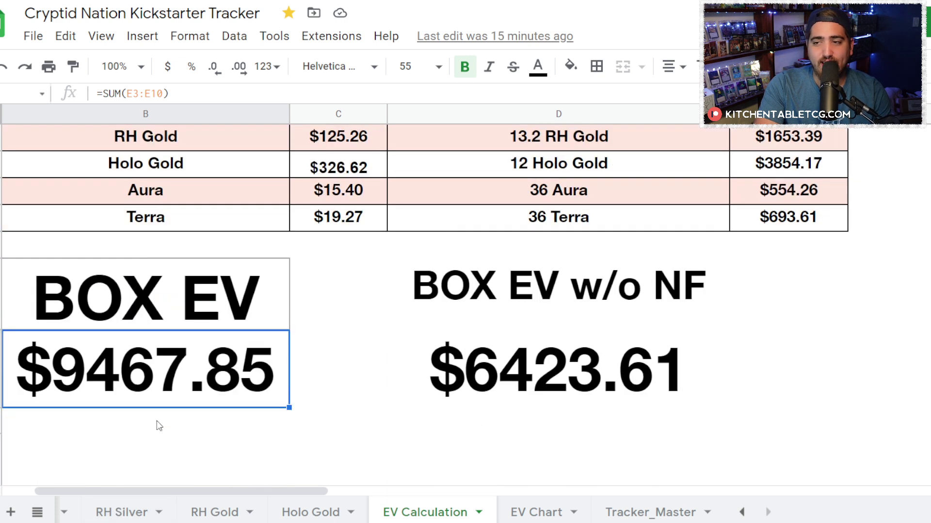
scroll(158, 429, up, 2)
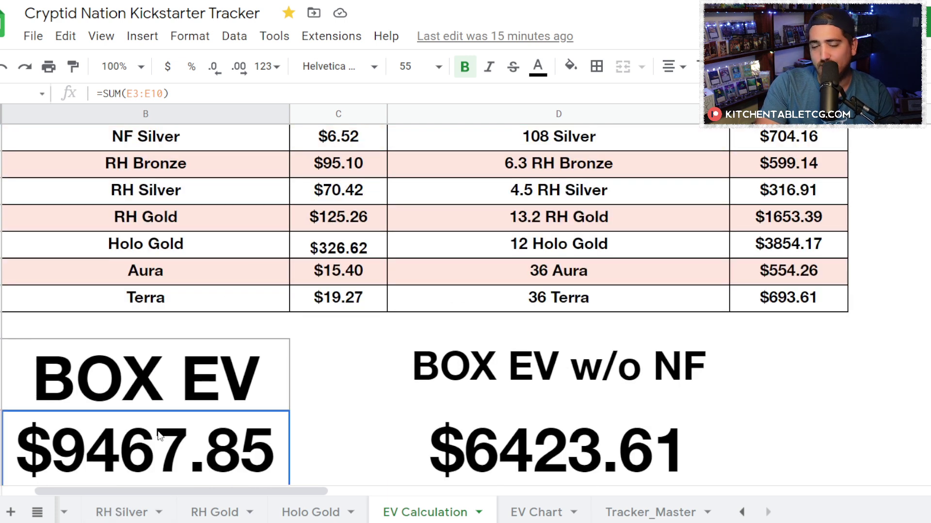
scroll(395, 390, down, 1)
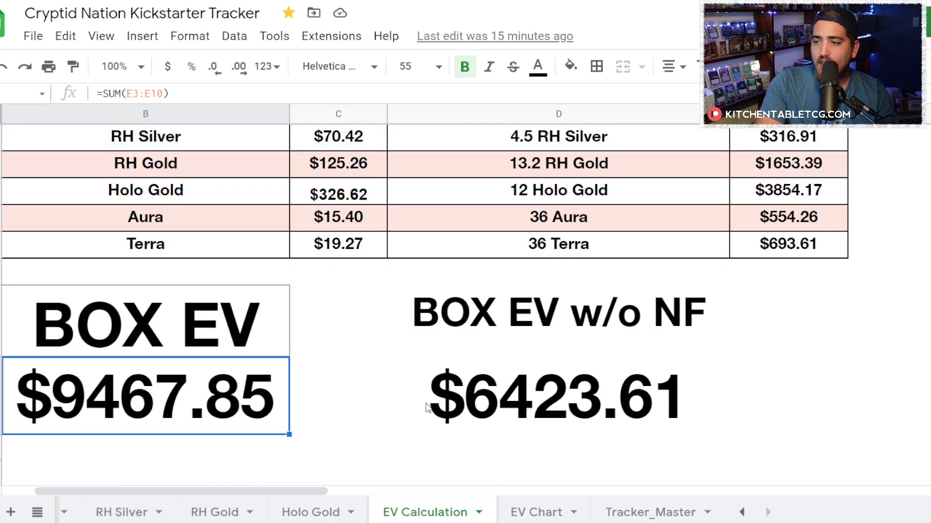
click(501, 387)
scroll(501, 388, up, 2)
scroll(482, 481, down, 2)
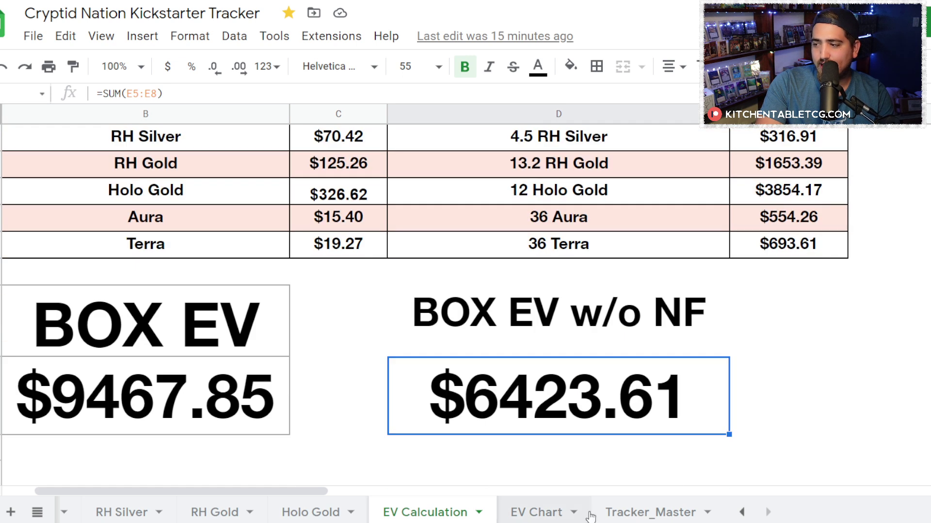
Open the EV Chart sheet and check the 10/6/2021 expected values and growth for Box EV and Box EV w/o NF.
click(538, 512)
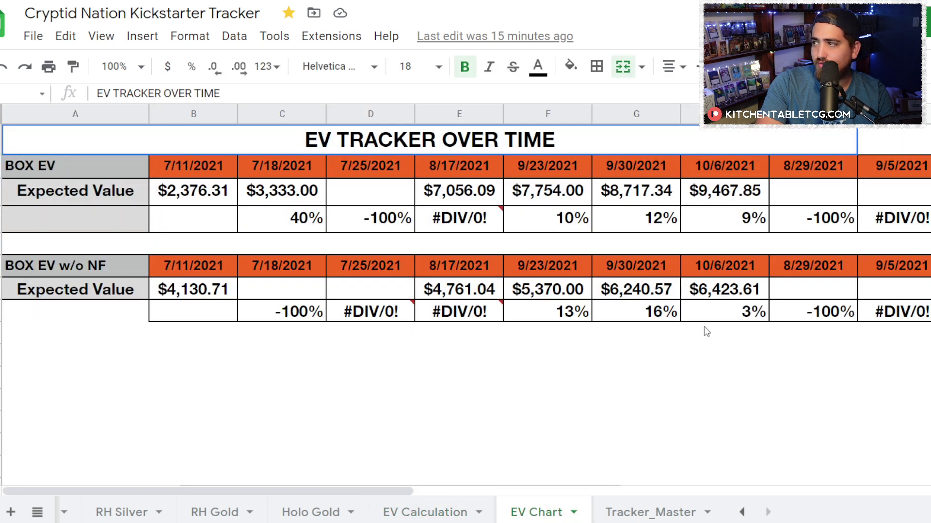
click(736, 204)
click(814, 199)
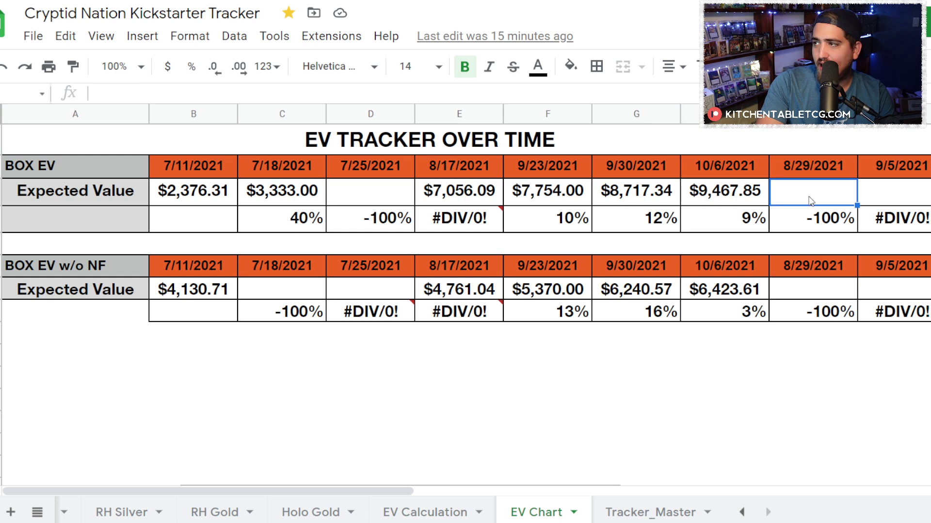
click(752, 295)
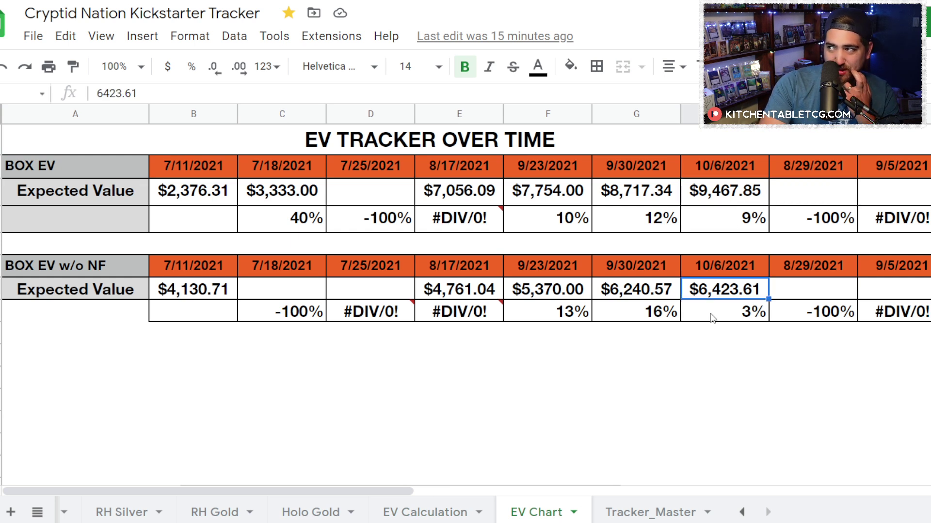
click(735, 227)
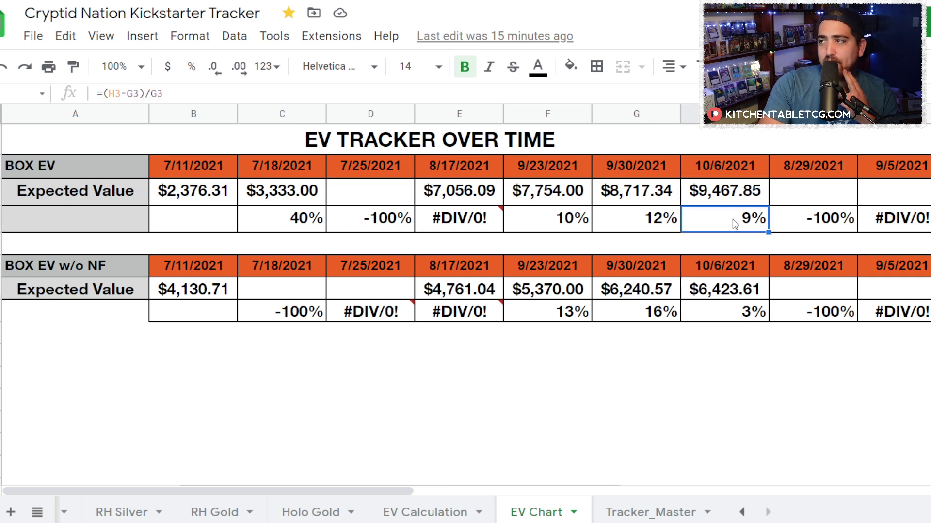
Compare the 10/6/2021 Box EV and Box EV w/o NF growth with the First Edition tracker's EV Chart sheet and its Expected Value graph.
click(717, 312)
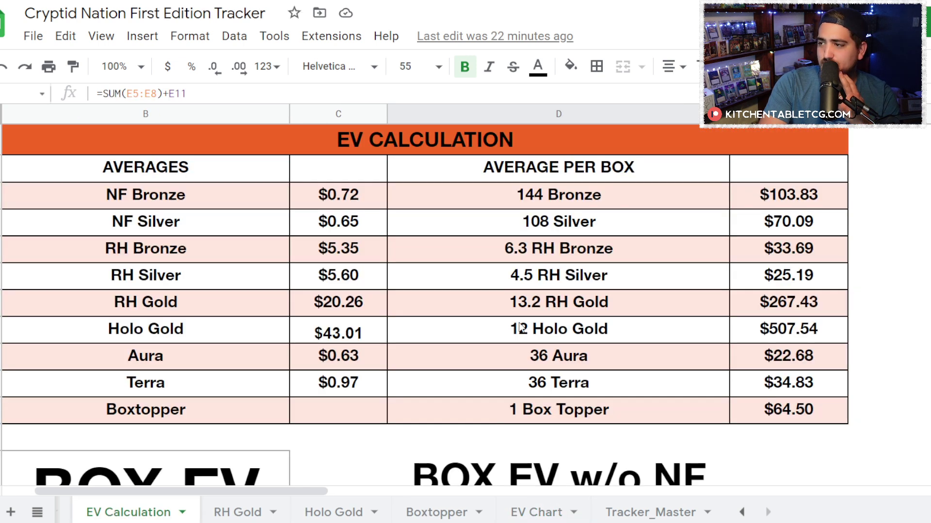
click(547, 517)
click(755, 317)
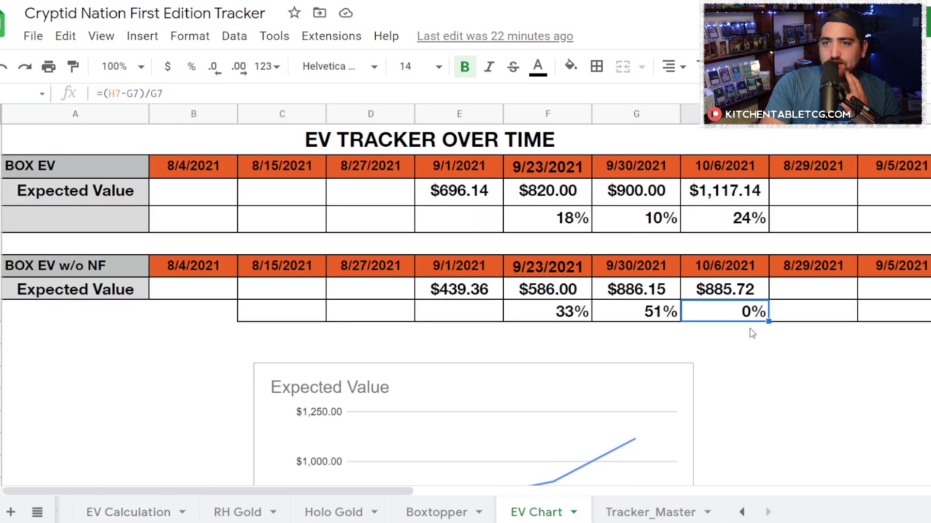
click(741, 229)
scroll(740, 229, down, 6)
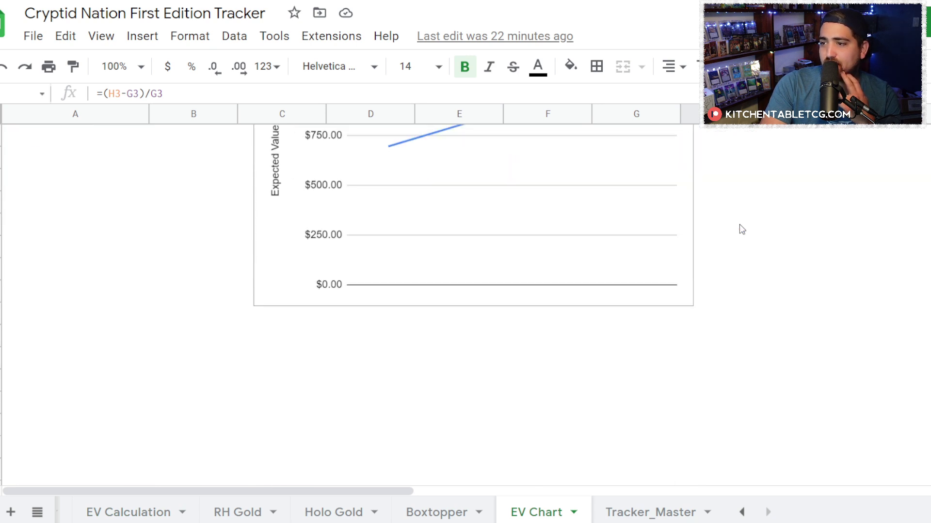
scroll(740, 228, up, 5)
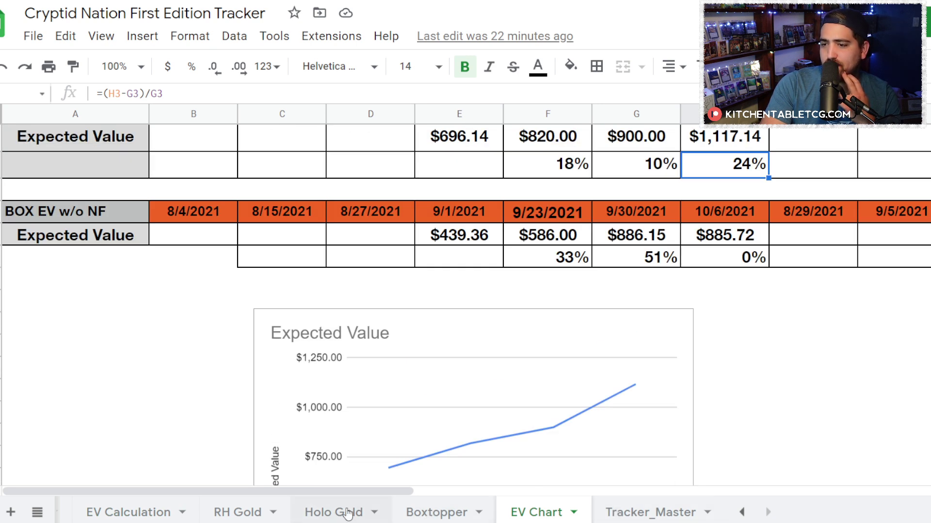
Inspect the Box EV total on the EV Calculation sheet and check it against the Boxtopper and Holo Gold sheets.
click(152, 513)
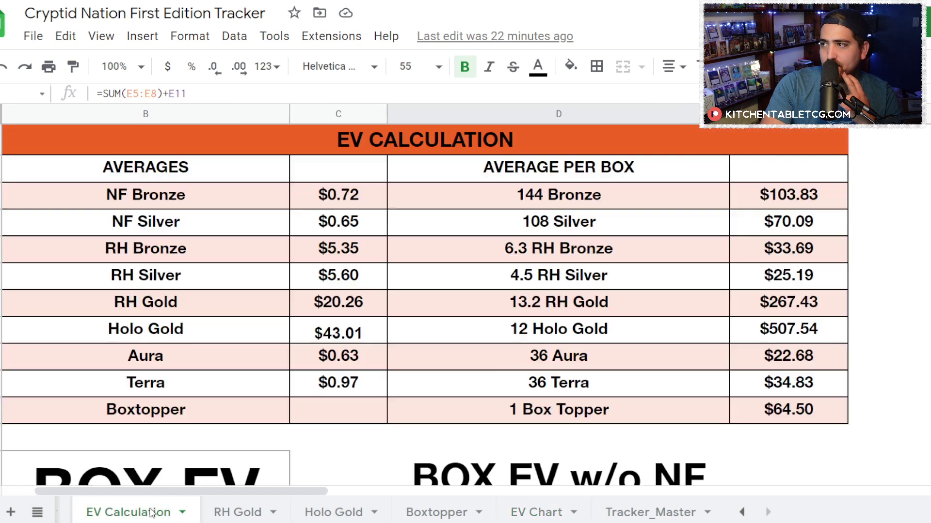
scroll(528, 385, down, 3)
click(141, 394)
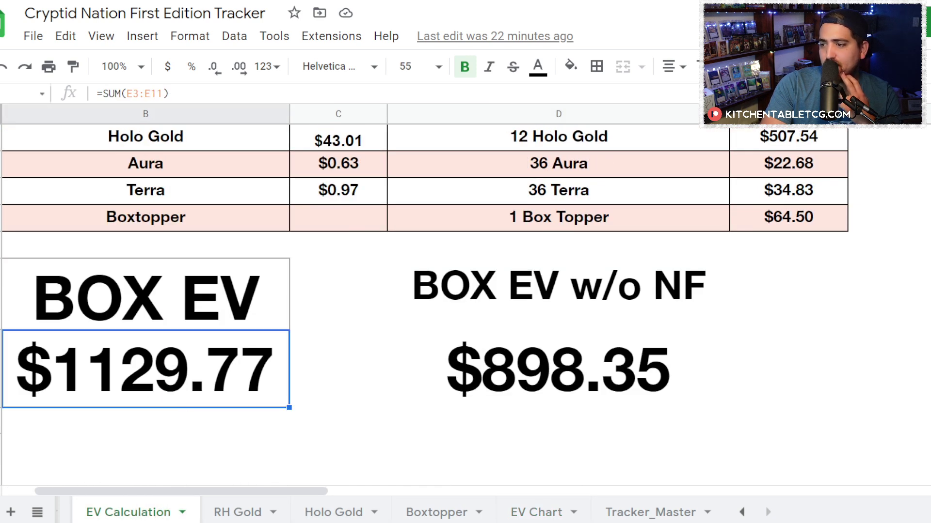
click(440, 517)
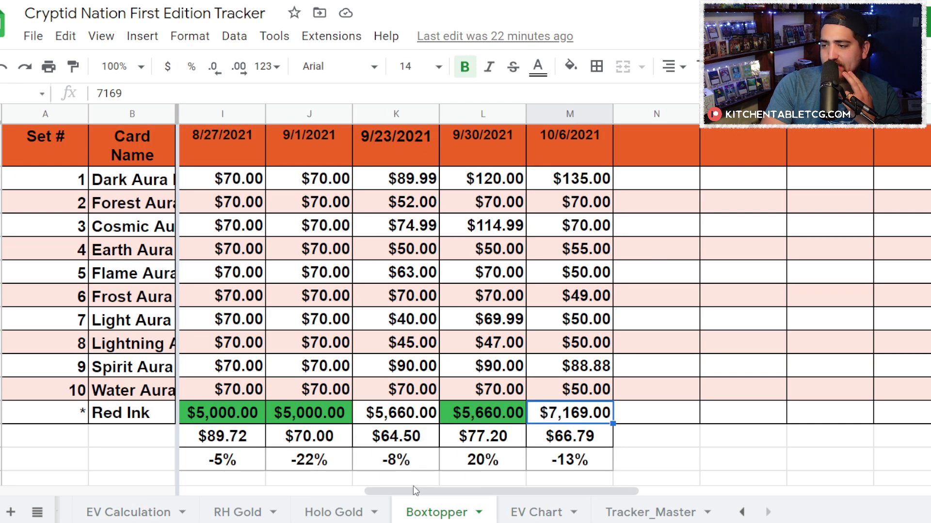
click(341, 514)
Return to the EV Chart sheet and inspect the 10/6/2021 expected value for Box EV w/o NF.
click(536, 513)
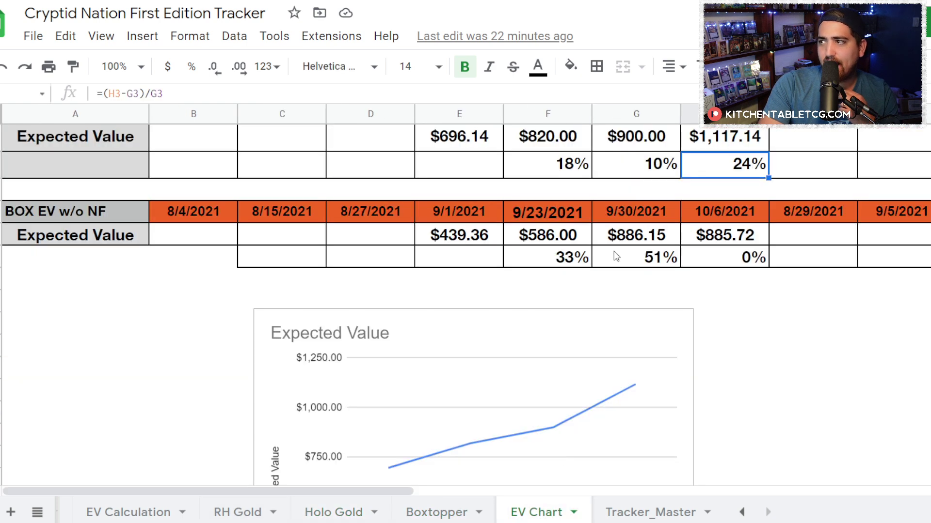
scroll(703, 252, up, 2)
click(716, 288)
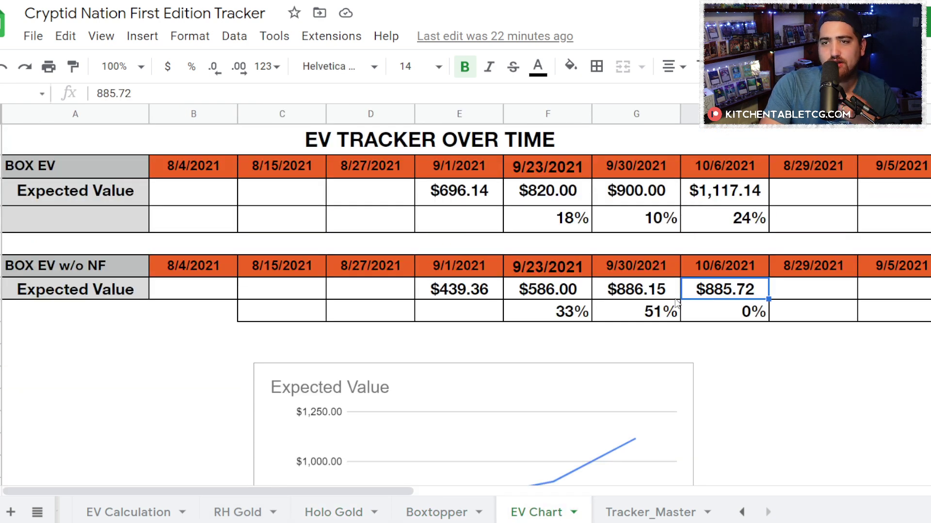